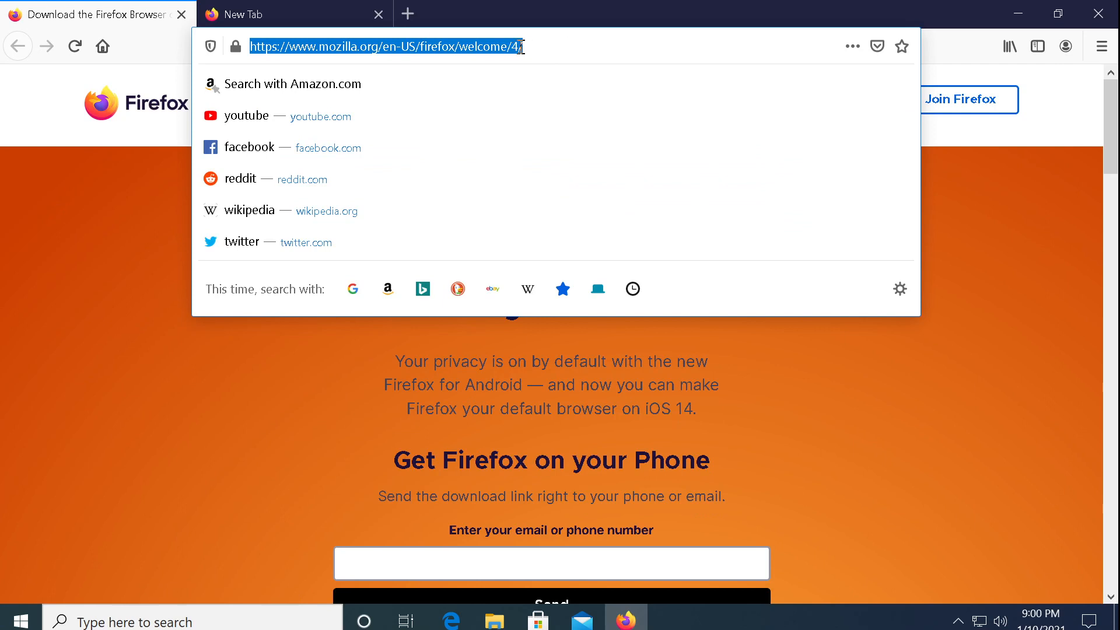
Go to google.com and dismiss the address bar search suggestions tip.
{"action": "key", "text": "BackSpace"}
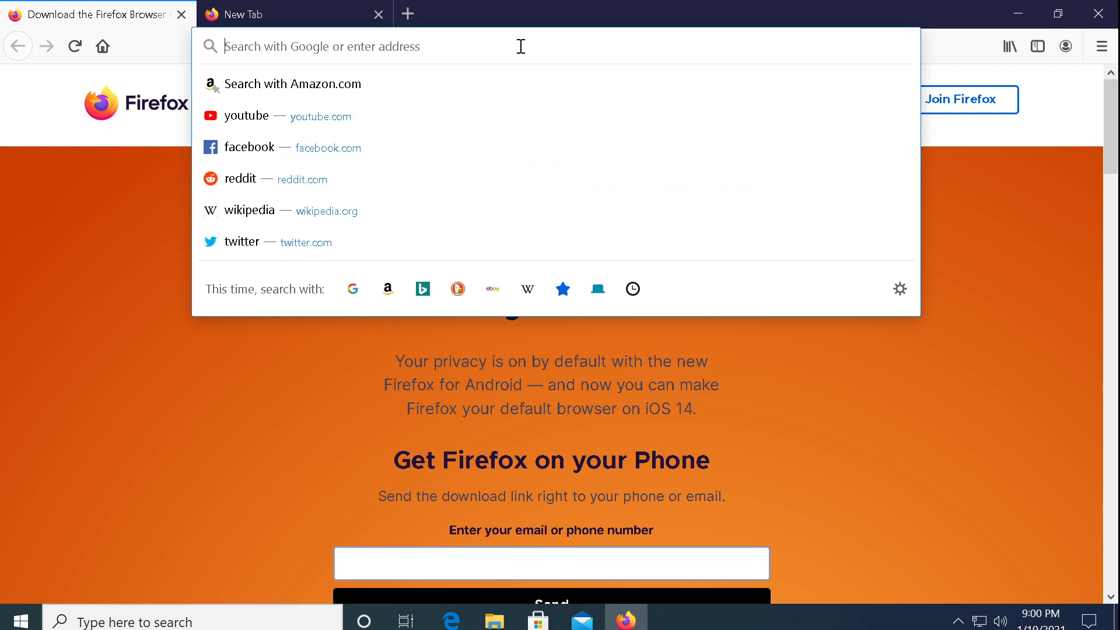
{"action": "type", "text": "google.com"}
{"action": "key", "text": "Return"}
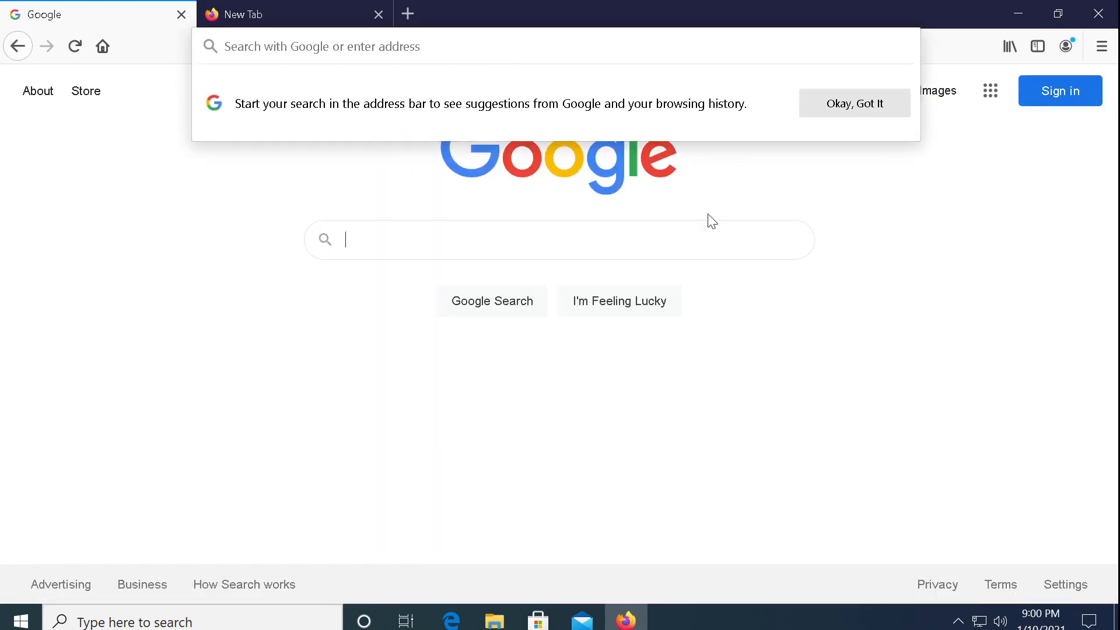
{"action": "left_click", "coordinate": [853, 115]}
Search Google for "python" and open the Download page of python.org from the results.
{"action": "left_click", "coordinate": [611, 236]}
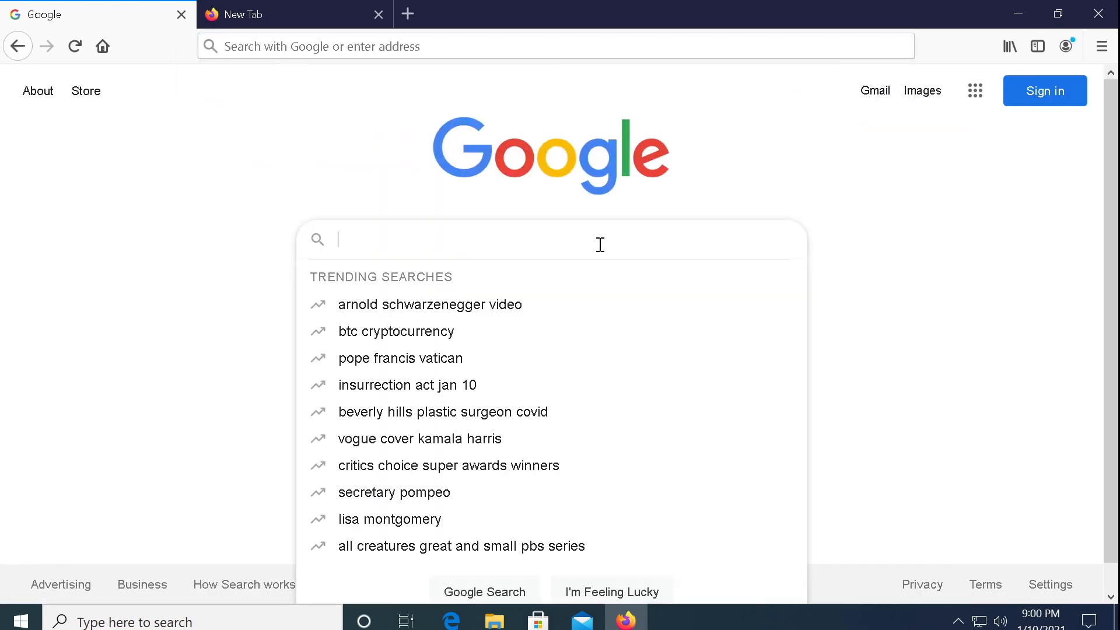
{"action": "type", "text": "python"}
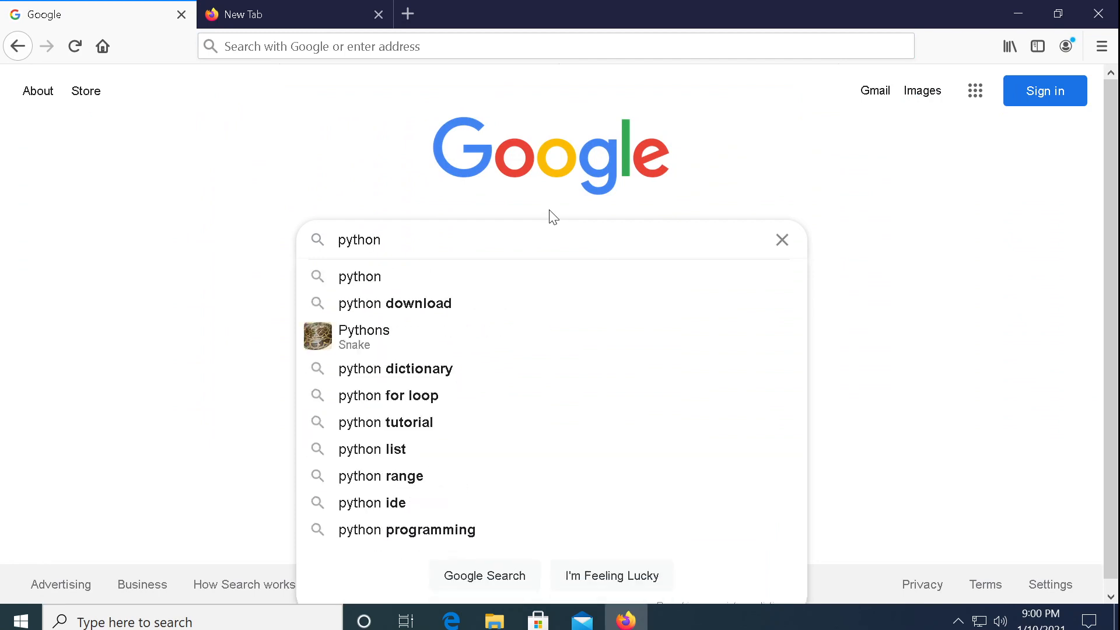
{"action": "key", "text": "Return"}
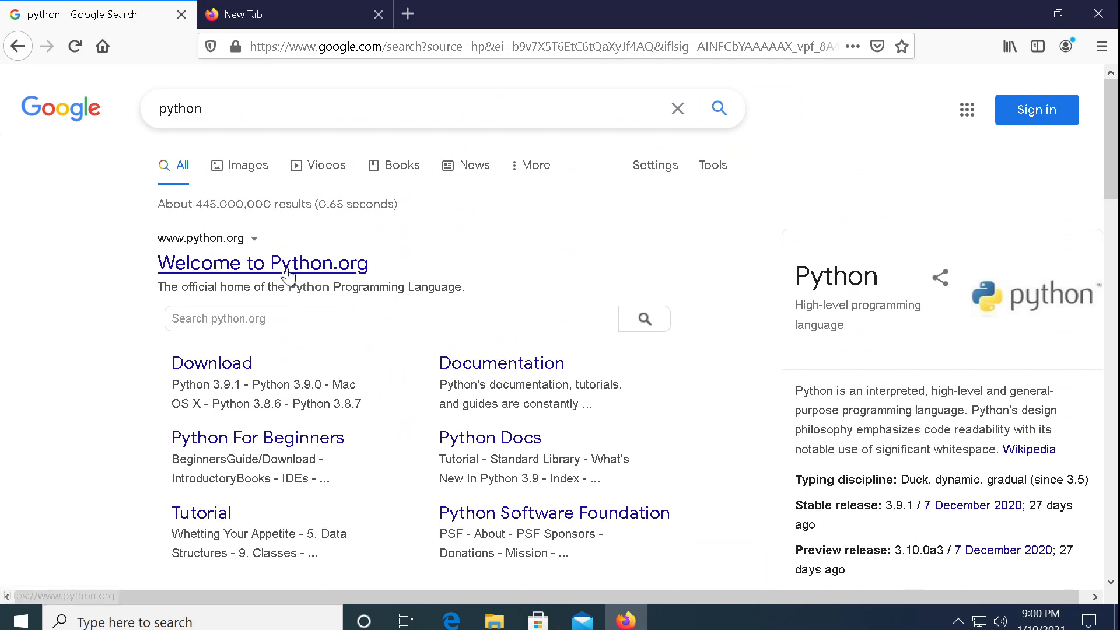
{"action": "left_click", "coordinate": [203, 364]}
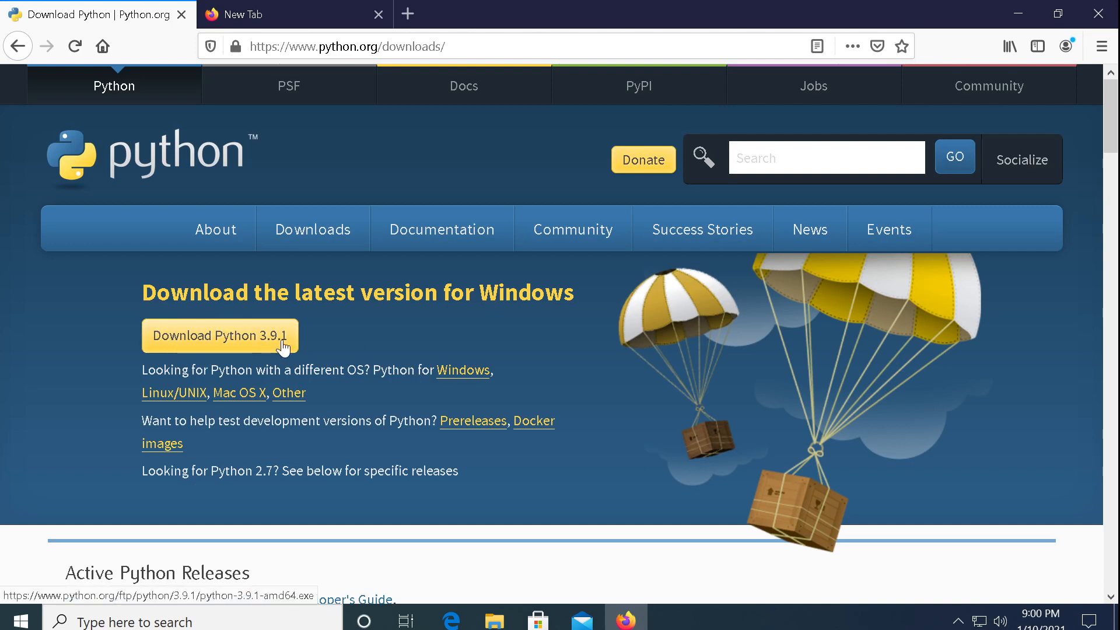
Download the Python 3.9.1 installer for Windows and save the file.
{"action": "scroll", "coordinate": [336, 351], "scroll_direction": "down", "scroll_amount": 2}
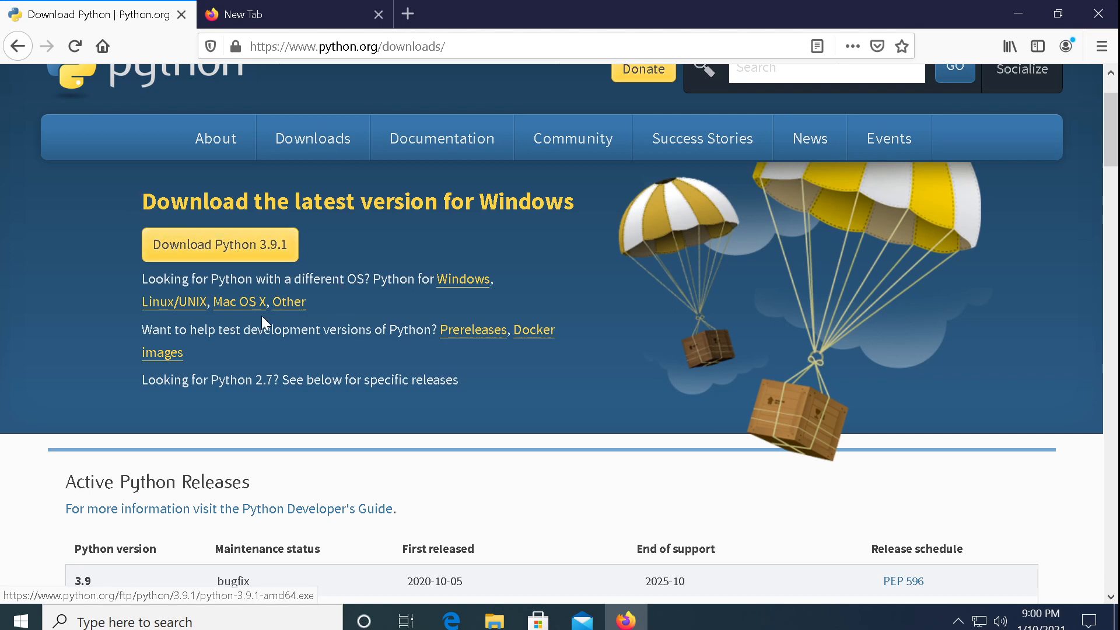
{"action": "scroll", "coordinate": [255, 355], "scroll_direction": "up", "scroll_amount": 2}
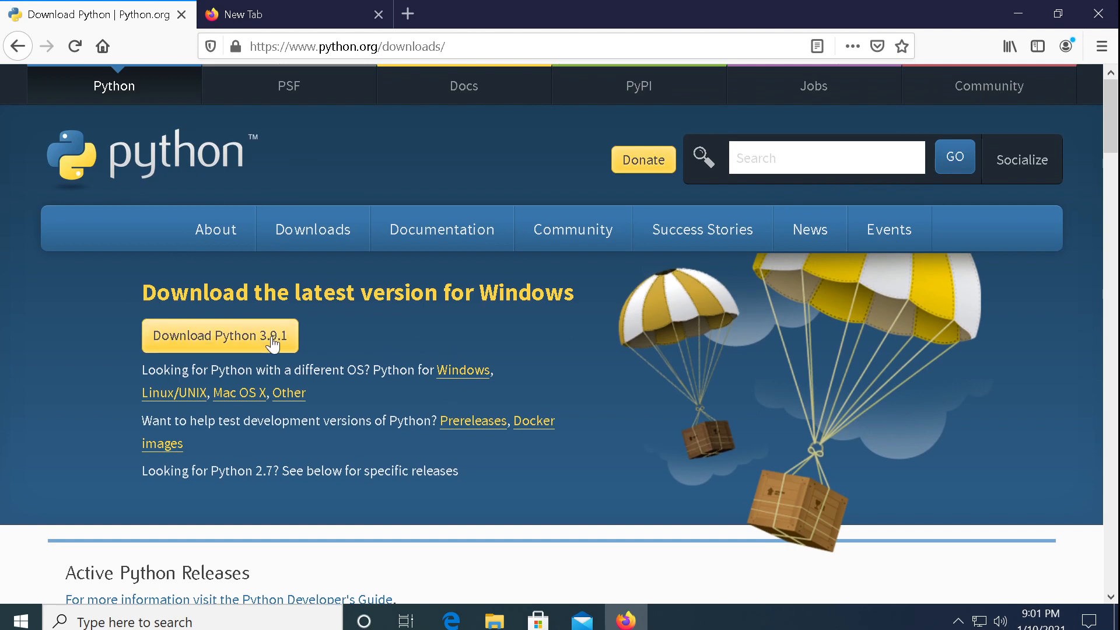
{"action": "left_click", "coordinate": [170, 346]}
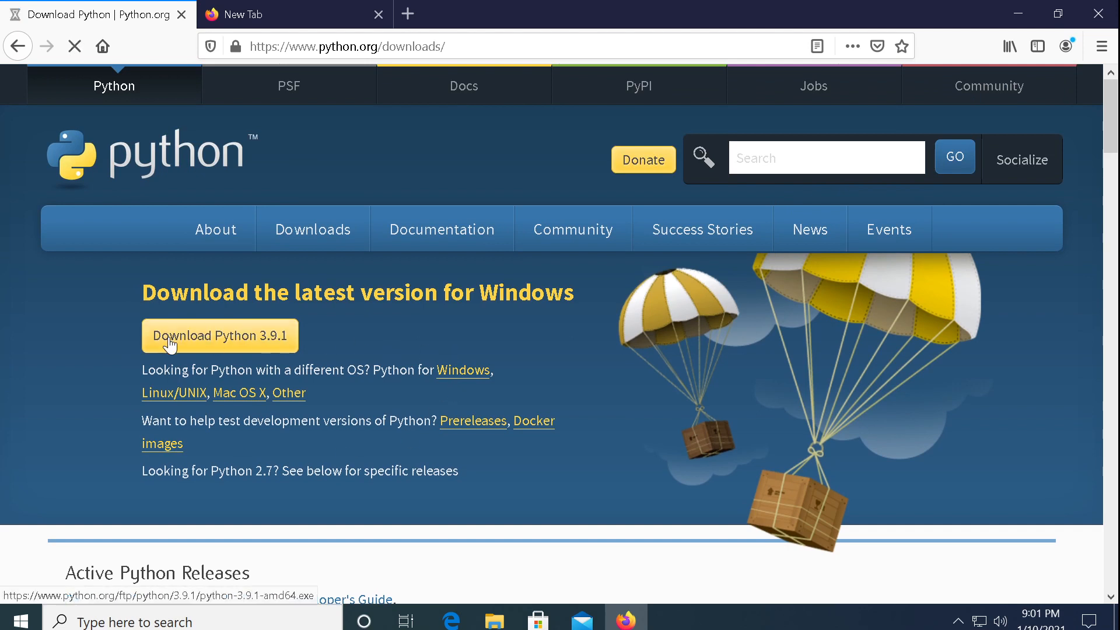
{"action": "left_click", "coordinate": [603, 362]}
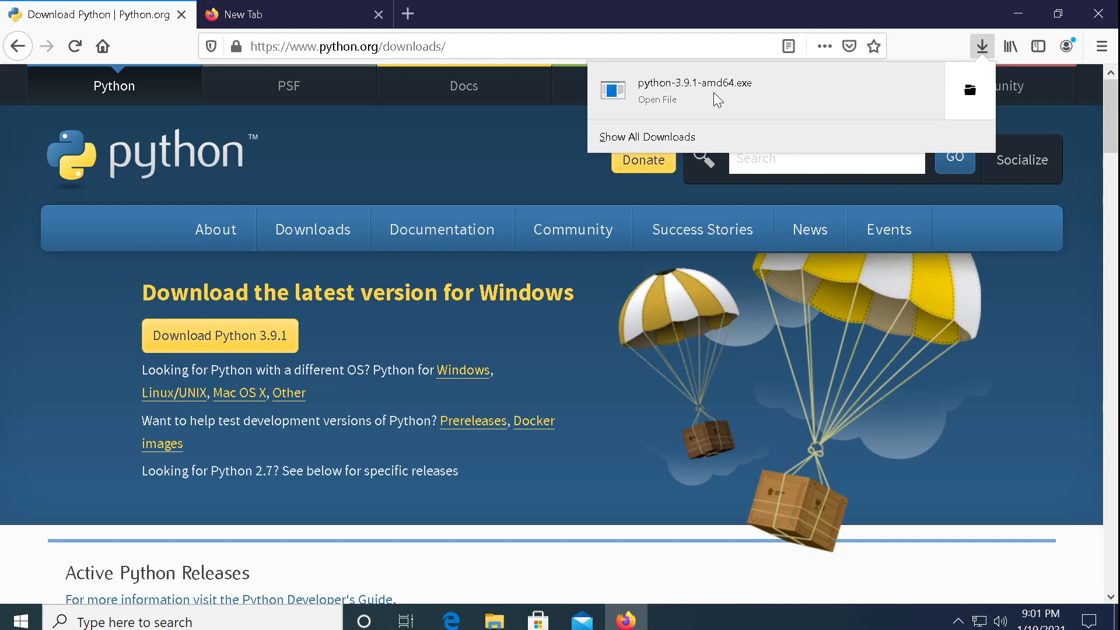
{"action": "left_click", "coordinate": [713, 92]}
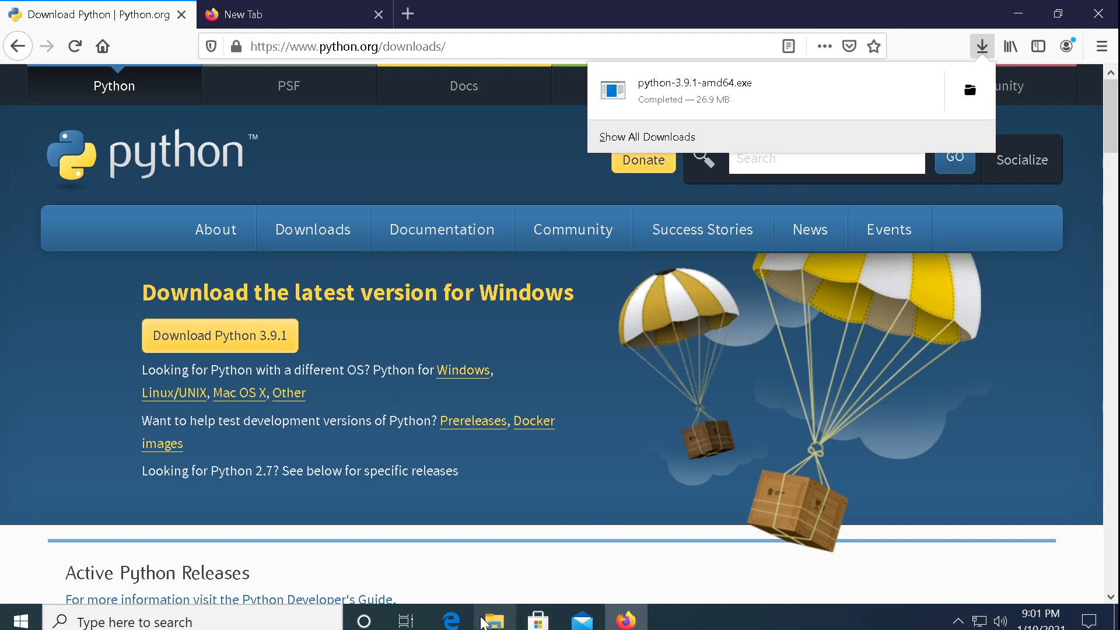
Check the Downloads folder in File Explorer for the Python installer, and return to the Firefox window.
{"action": "left_click", "coordinate": [496, 622]}
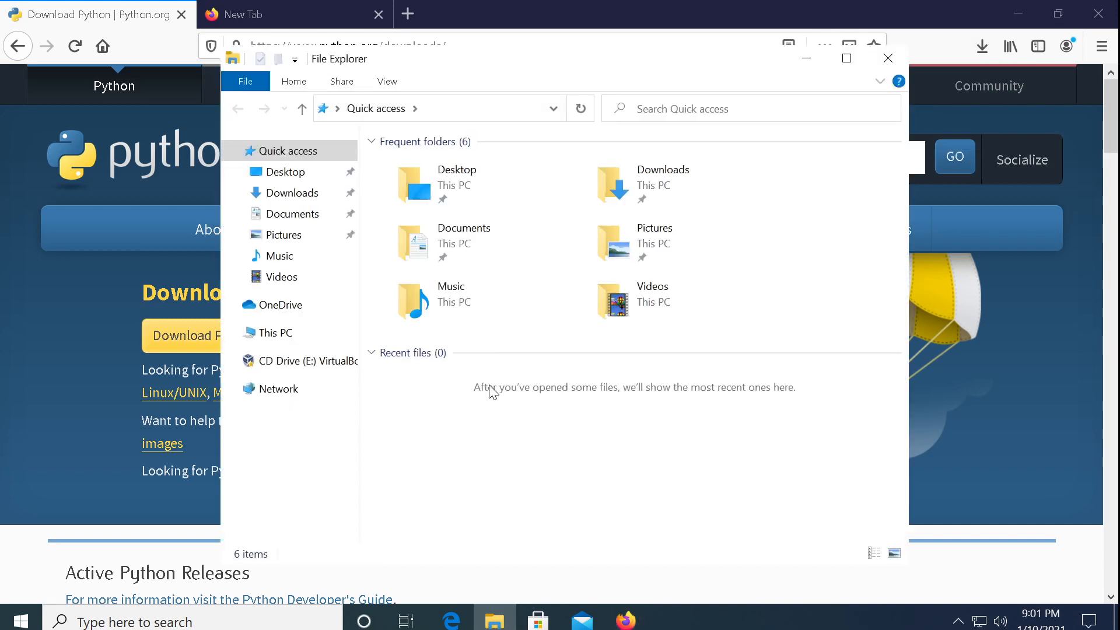
{"action": "left_click", "coordinate": [297, 196]}
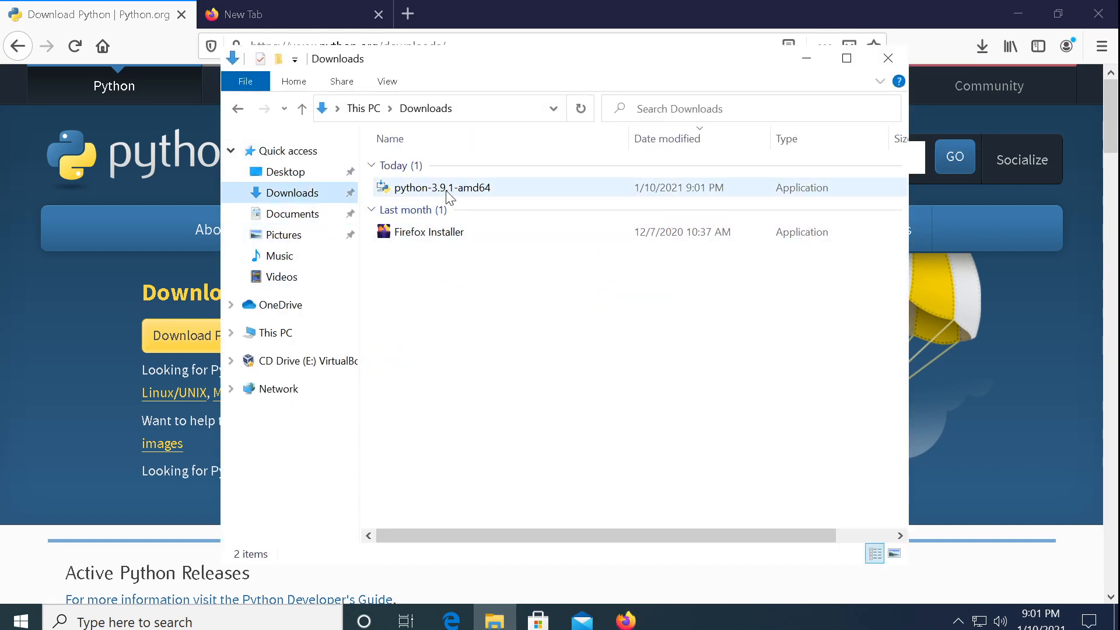
{"action": "left_click", "coordinate": [936, 52]}
Install Python 3.9.1 from the downloaded installer with default features, Add Python 3.9 to PATH enabled and the all-users launcher disabled.
{"action": "left_click", "coordinate": [984, 50]}
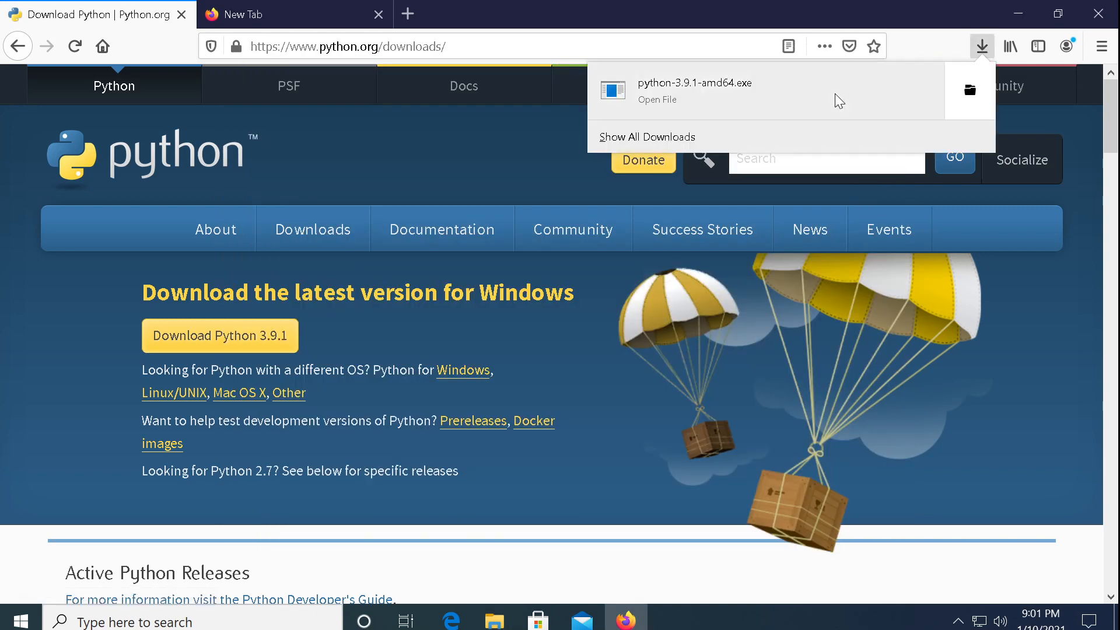
{"action": "left_click", "coordinate": [736, 92]}
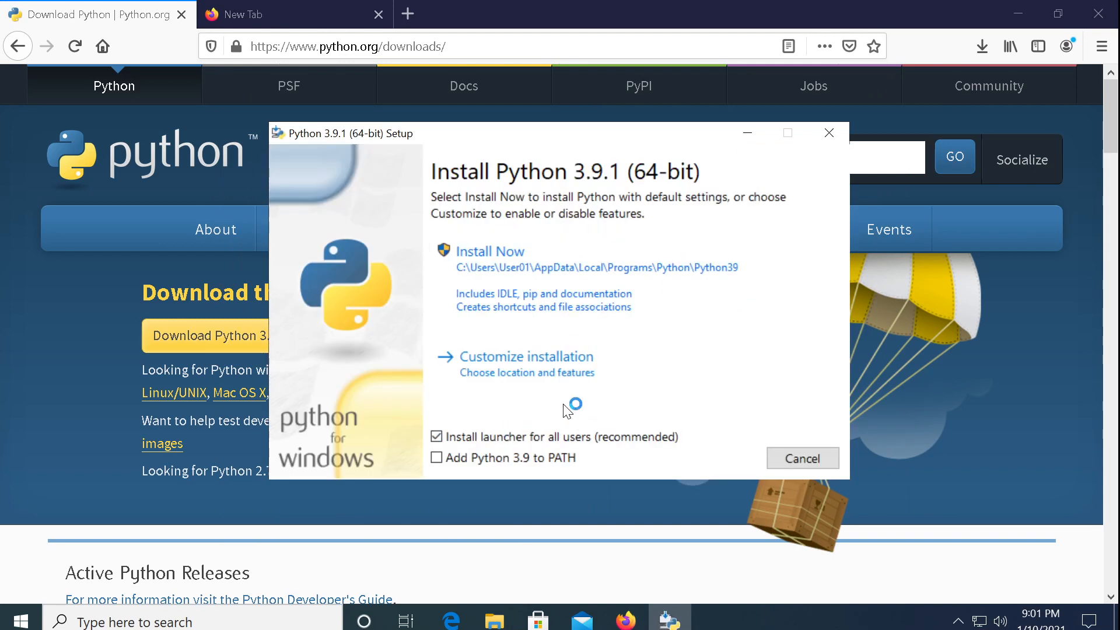
{"action": "left_click", "coordinate": [437, 438]}
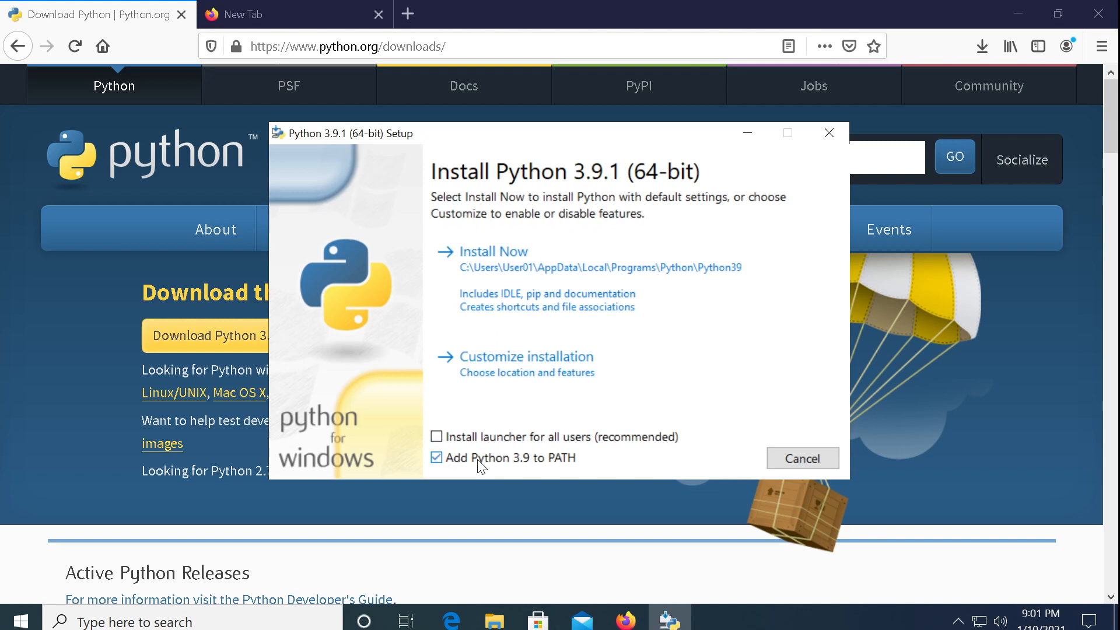
{"action": "left_click", "coordinate": [524, 265]}
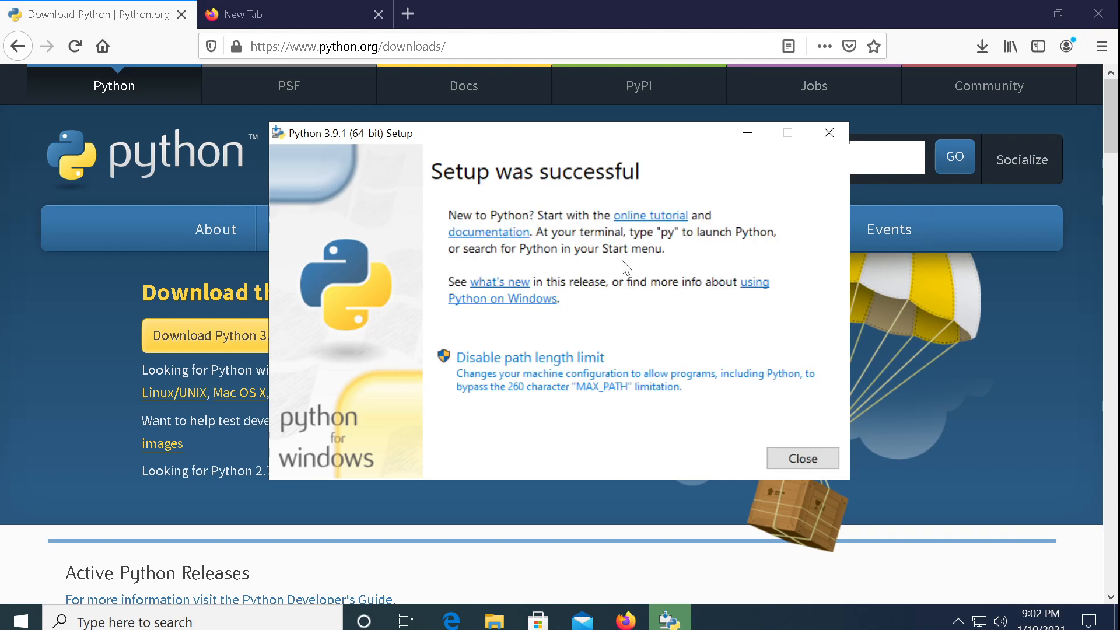
{"action": "left_click", "coordinate": [782, 458]}
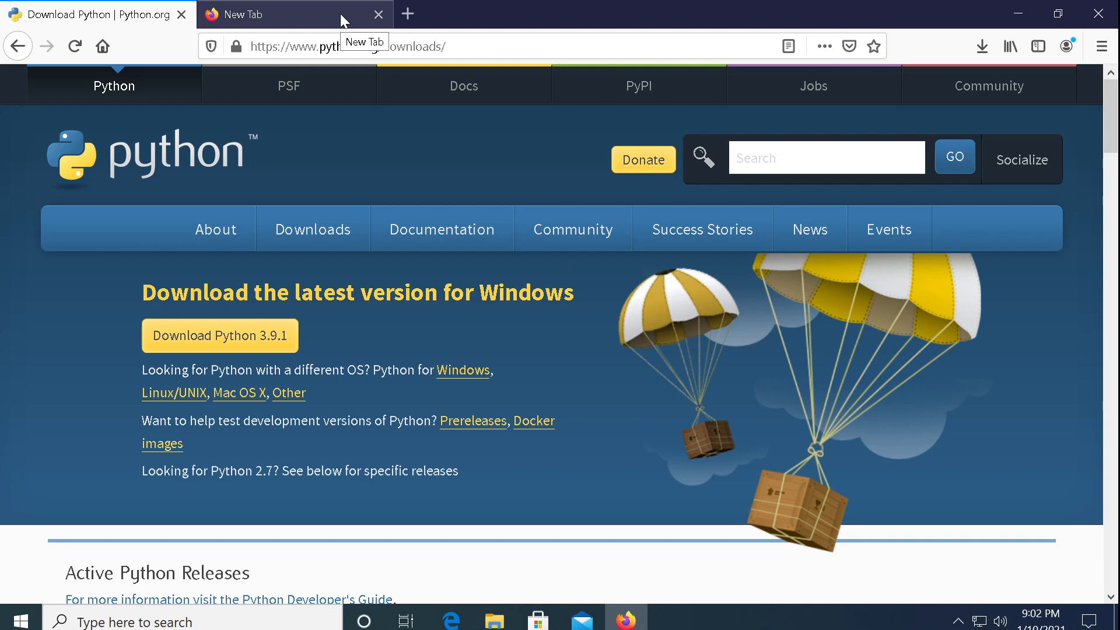
Search the web for "wing ide" and open the Downloads page of wingware.com from the results.
{"action": "left_click", "coordinate": [413, 46]}
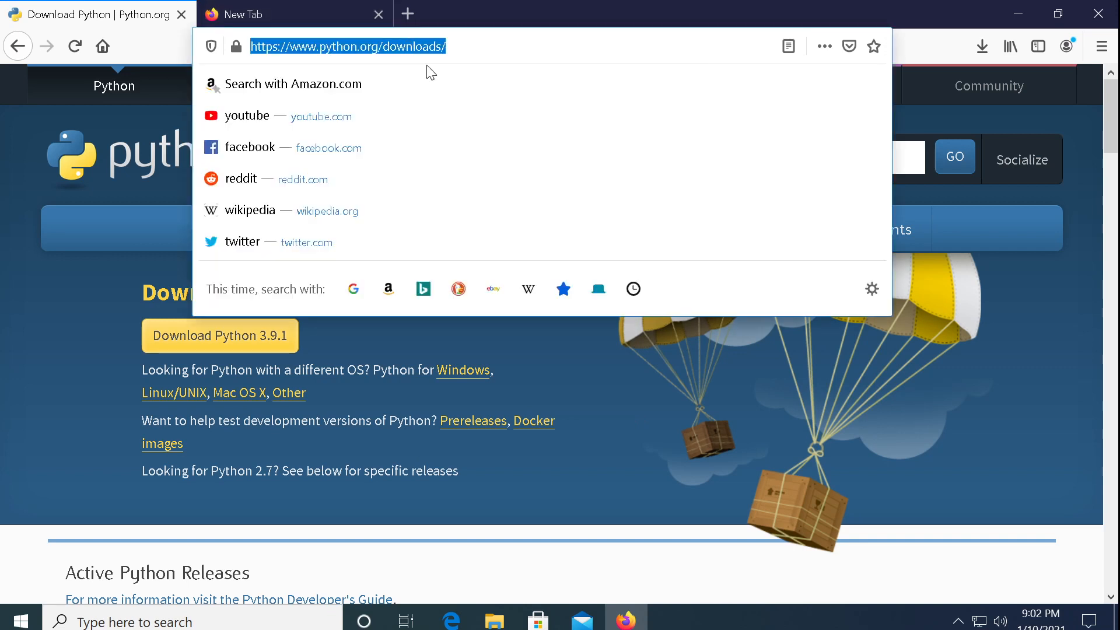
{"action": "type", "text": "wing id"}
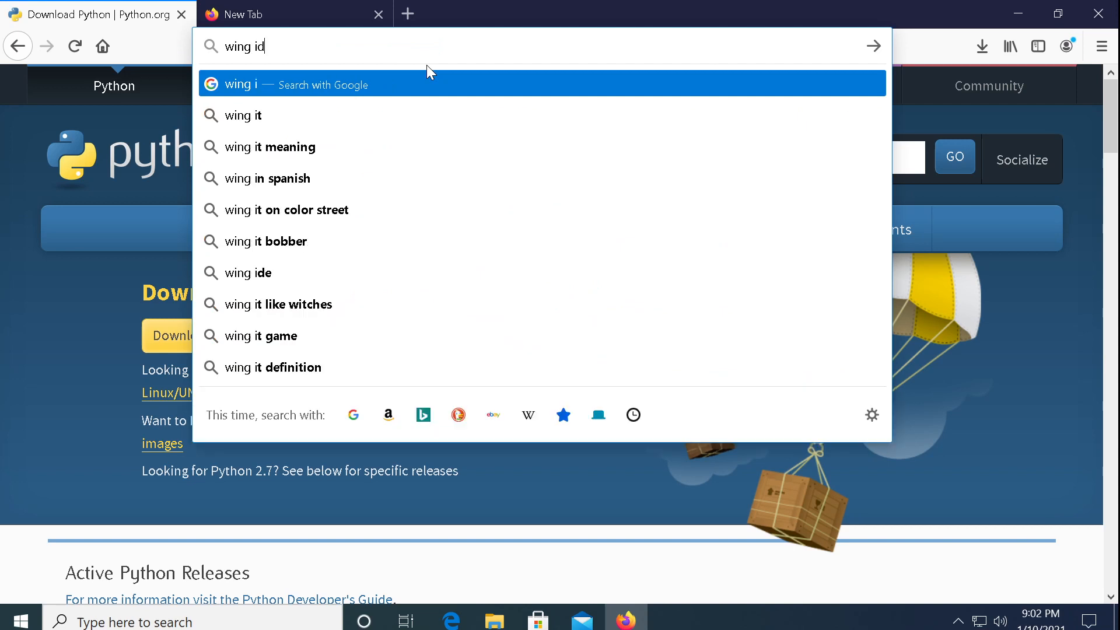
{"action": "type", "text": "e"}
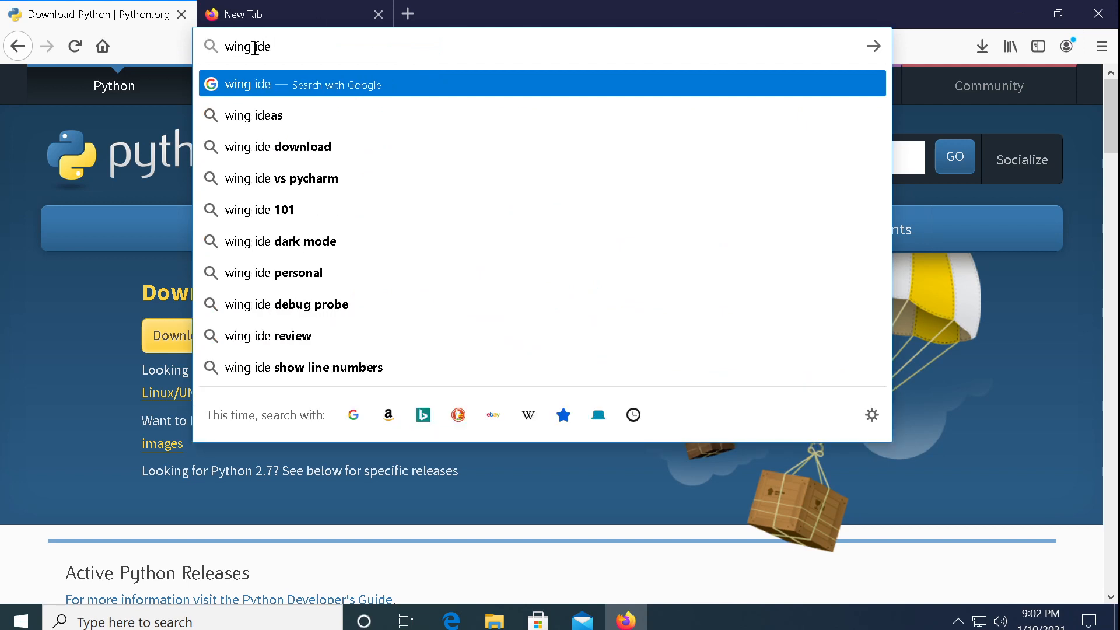
{"action": "left_click", "coordinate": [334, 91]}
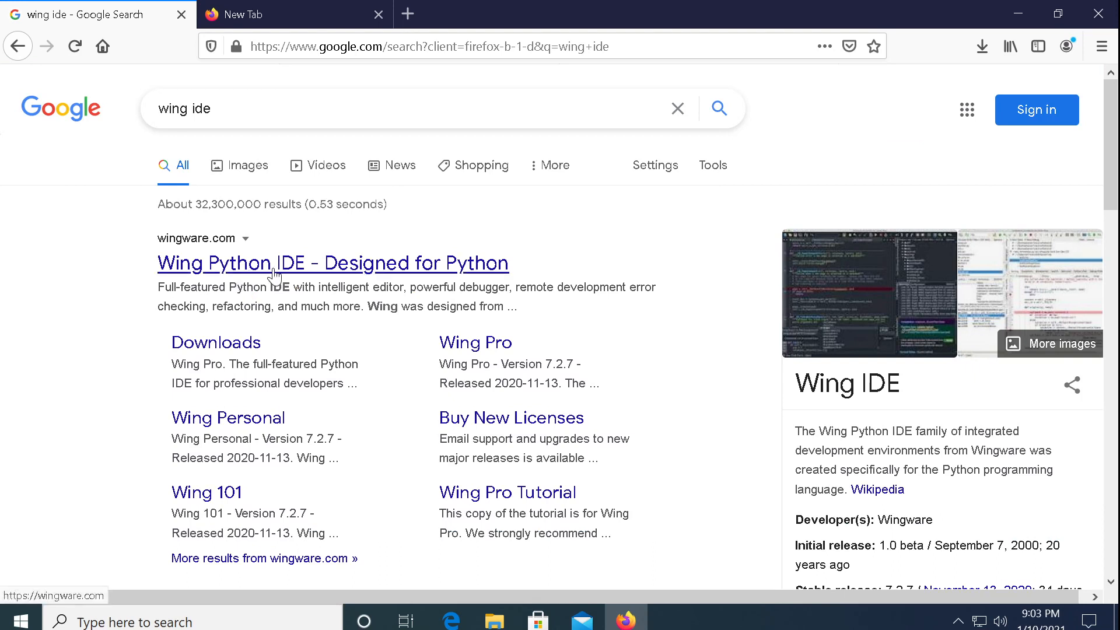
{"action": "left_click", "coordinate": [245, 352]}
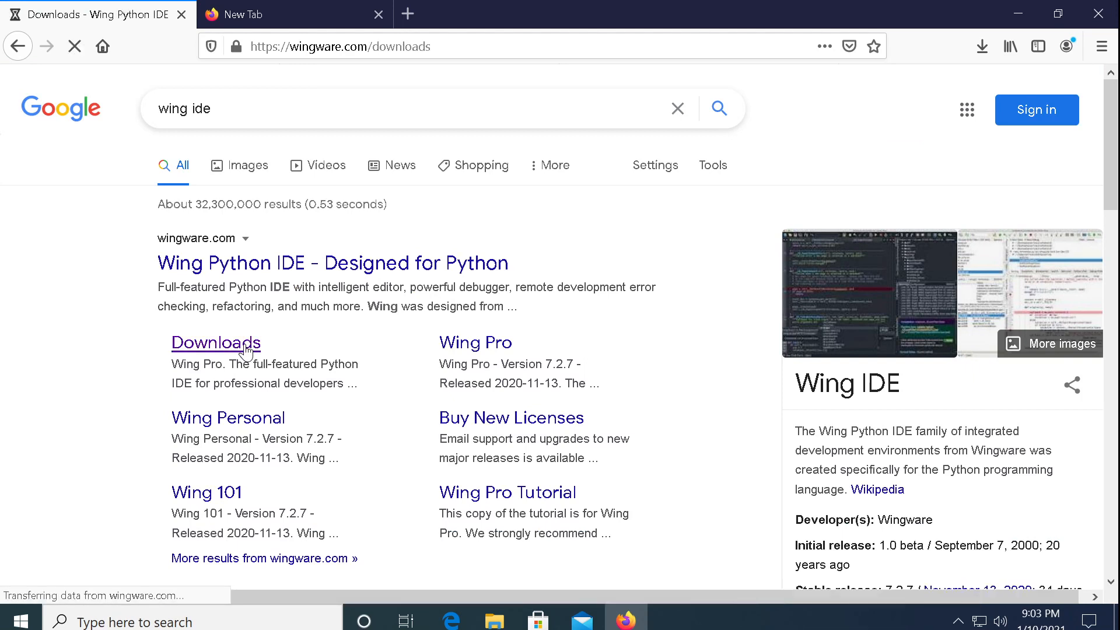
Close the tracking protection notice and open the download page of the free Wing 101 edition.
{"action": "scroll", "coordinate": [312, 401], "scroll_direction": "down", "scroll_amount": 3}
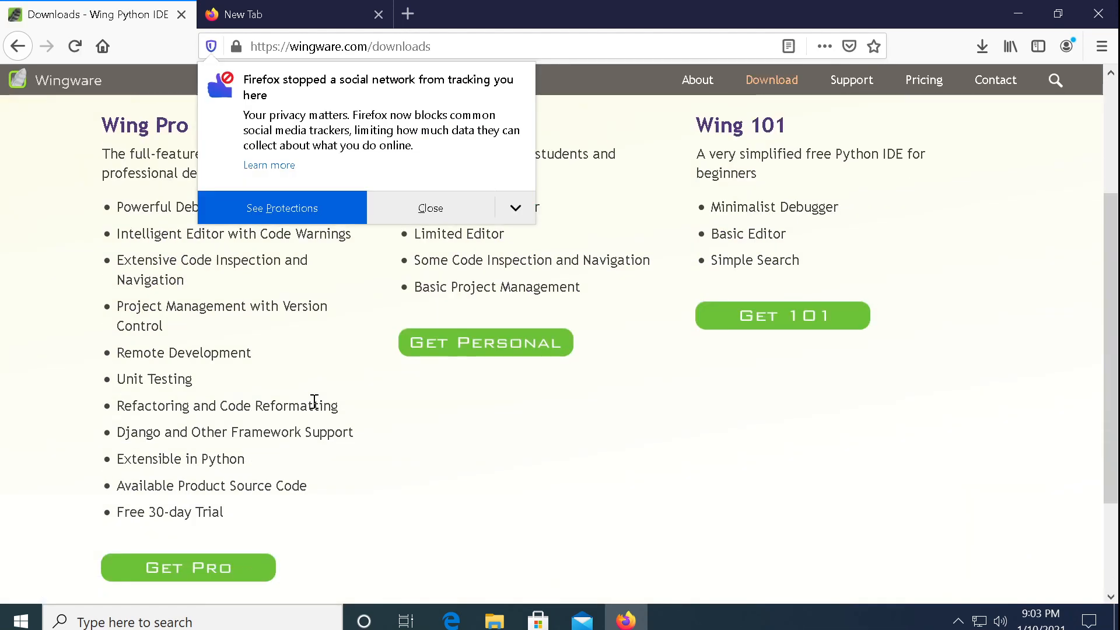
{"action": "scroll", "coordinate": [314, 402], "scroll_direction": "up", "scroll_amount": 3}
{"action": "left_click", "coordinate": [424, 215]}
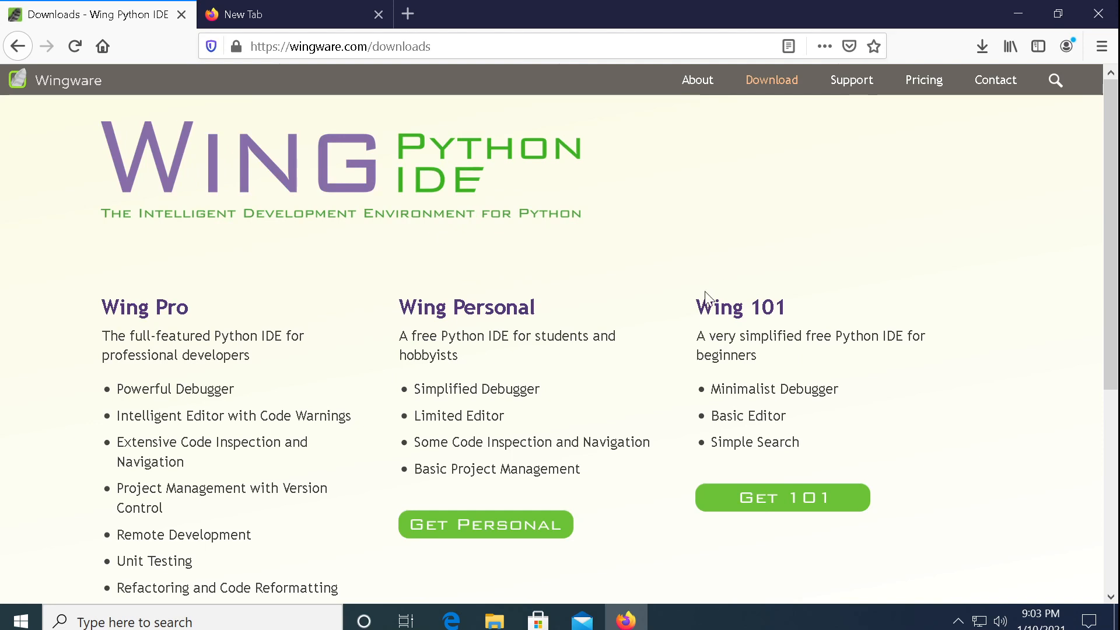
{"action": "scroll", "coordinate": [703, 286], "scroll_direction": "down", "scroll_amount": 2}
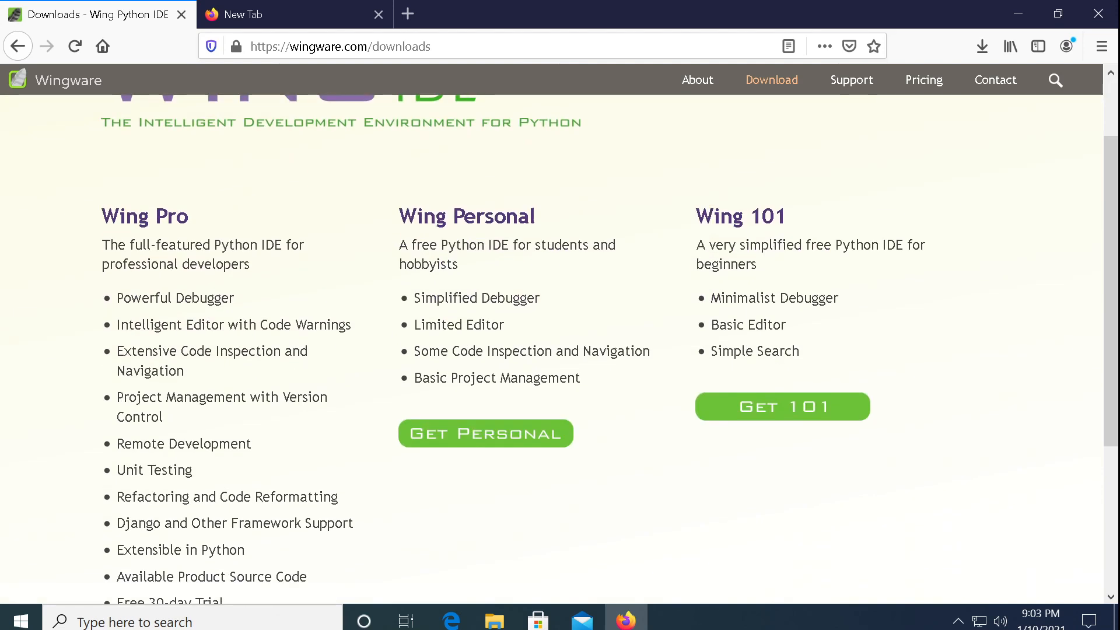
{"action": "left_click", "coordinate": [757, 416]}
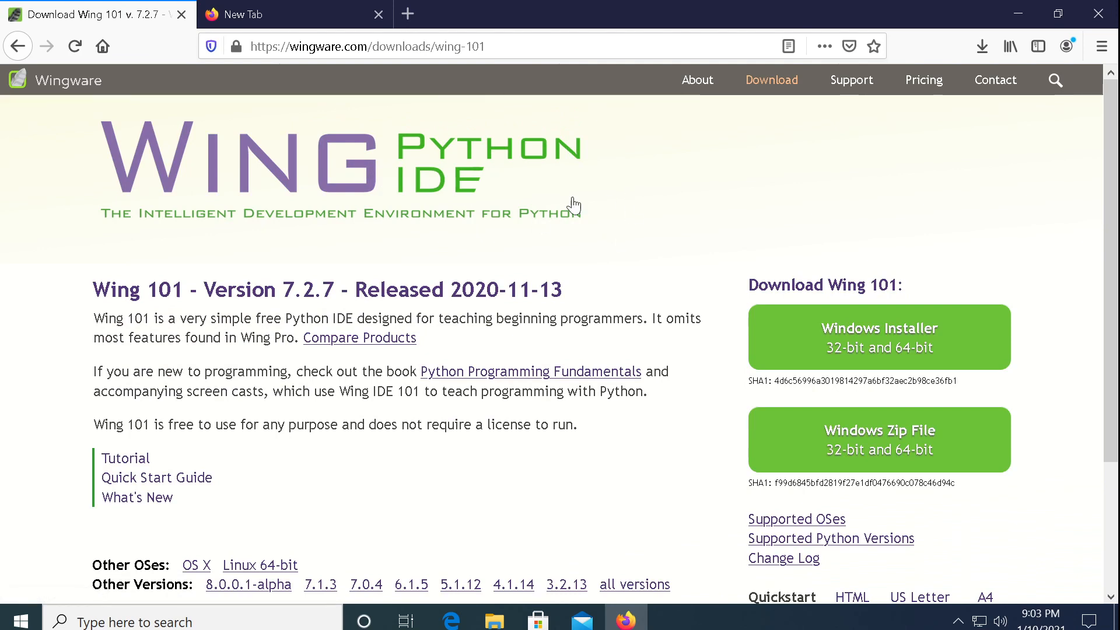
Download the Wing 101 Windows Installer and save wing-101-7.2.7.0.exe.
{"action": "left_click", "coordinate": [856, 352]}
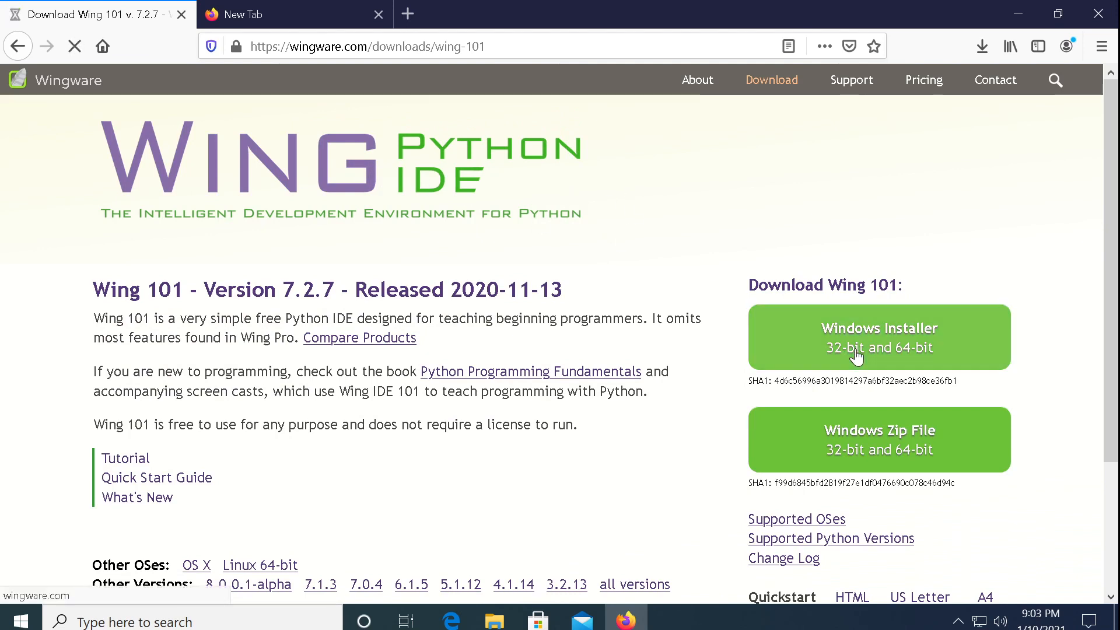
{"action": "scroll", "coordinate": [458, 511], "scroll_direction": "down", "scroll_amount": 5}
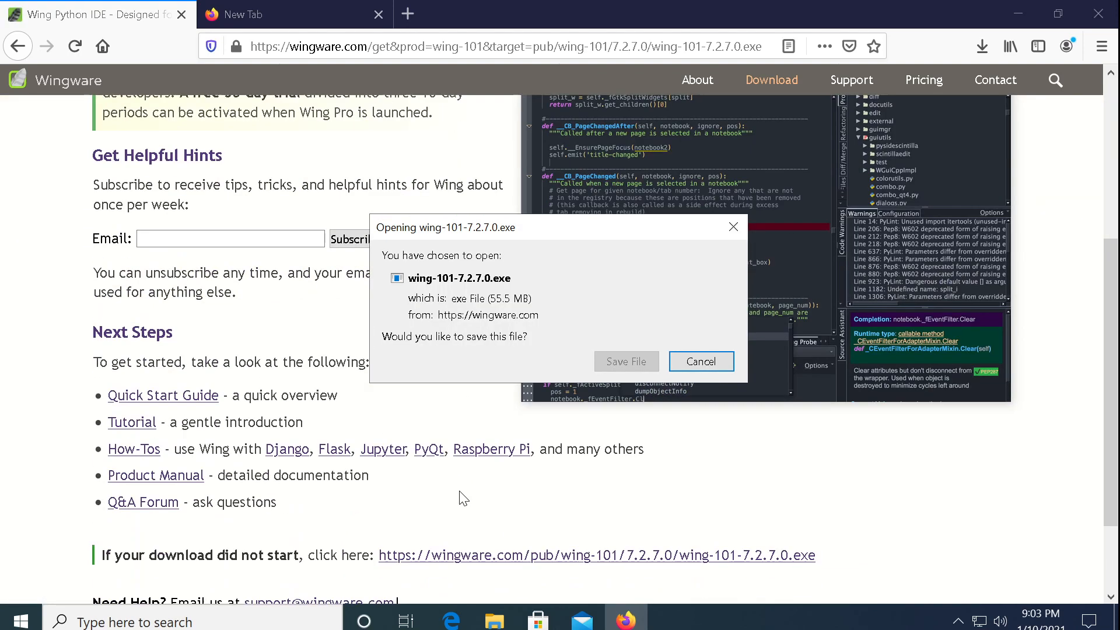
{"action": "left_click", "coordinate": [627, 362]}
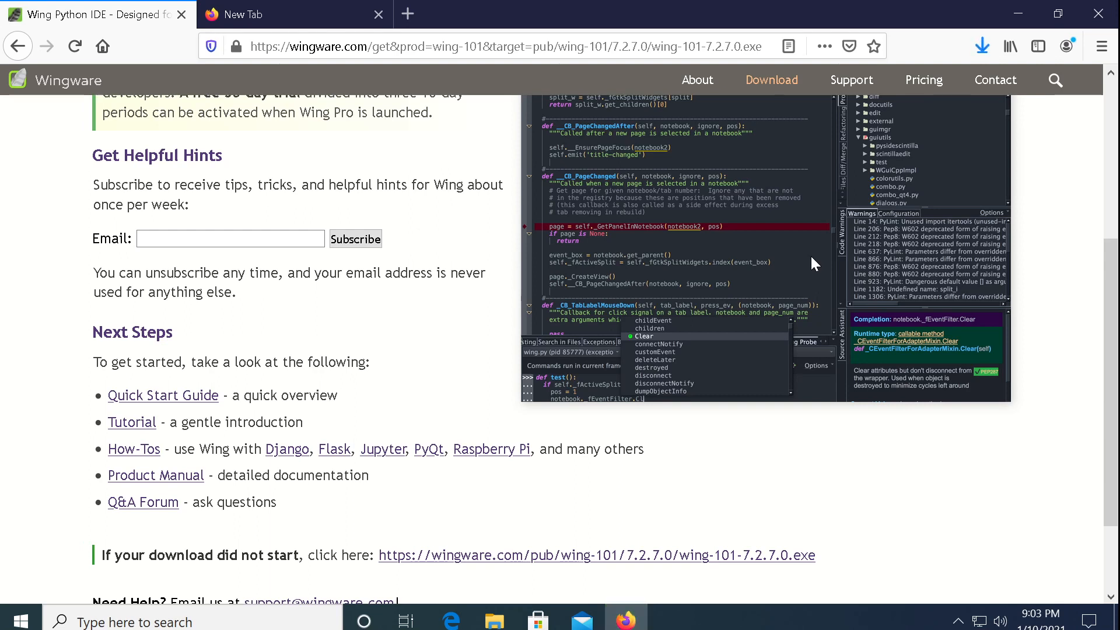
Run the downloaded wing-101-7.2.7.0.exe with permission to change the device, and accept the license agreement in its setup wizard.
{"action": "left_click", "coordinate": [983, 48]}
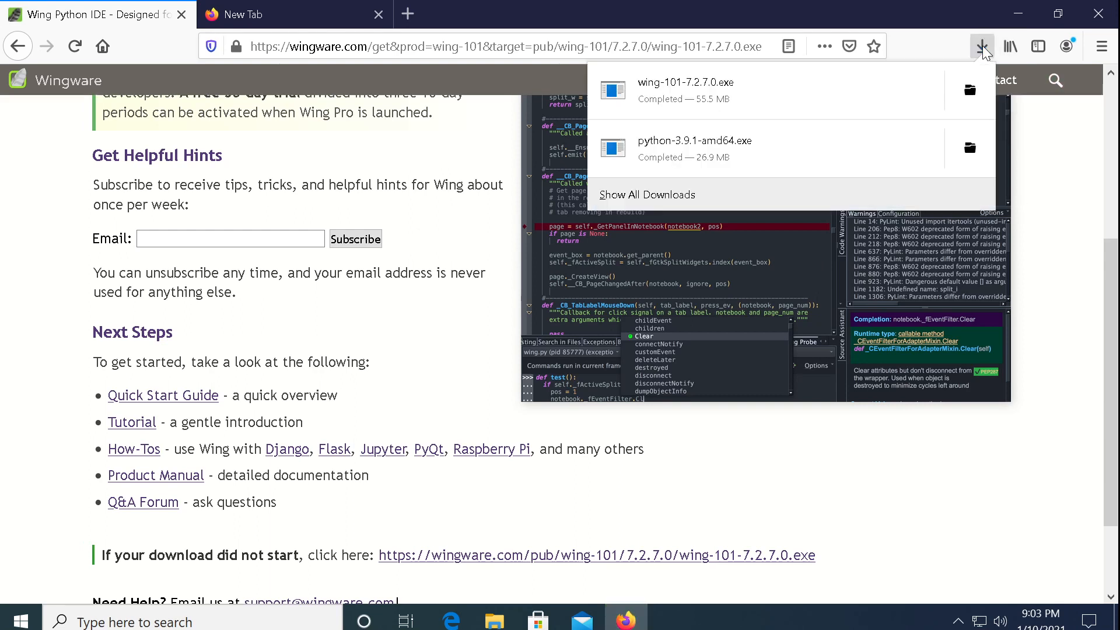
{"action": "left_click", "coordinate": [765, 97]}
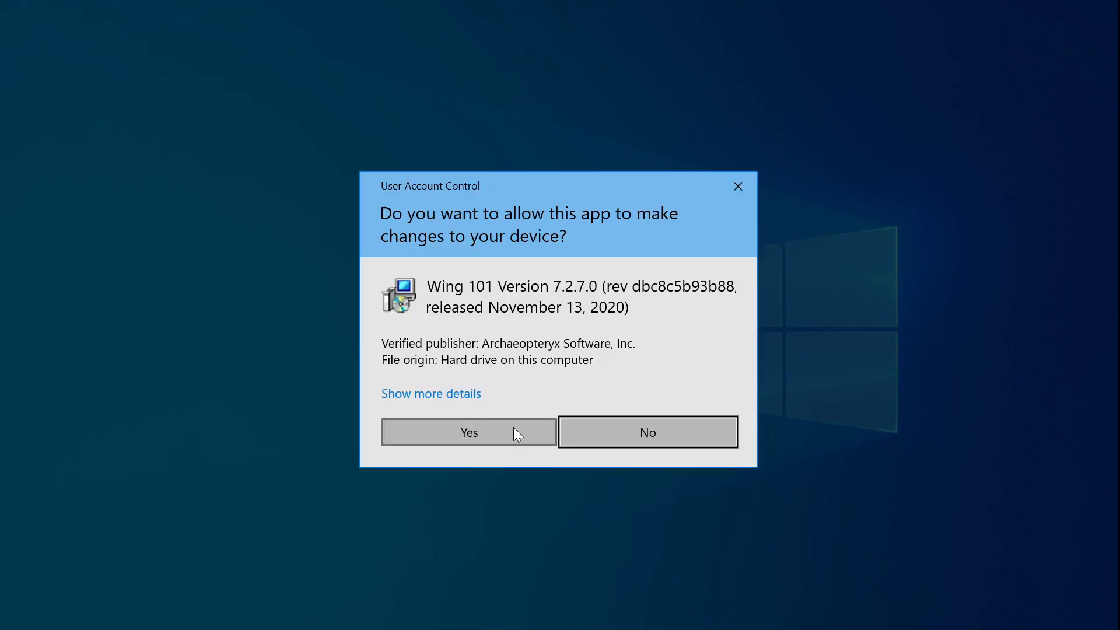
{"action": "left_click", "coordinate": [514, 429]}
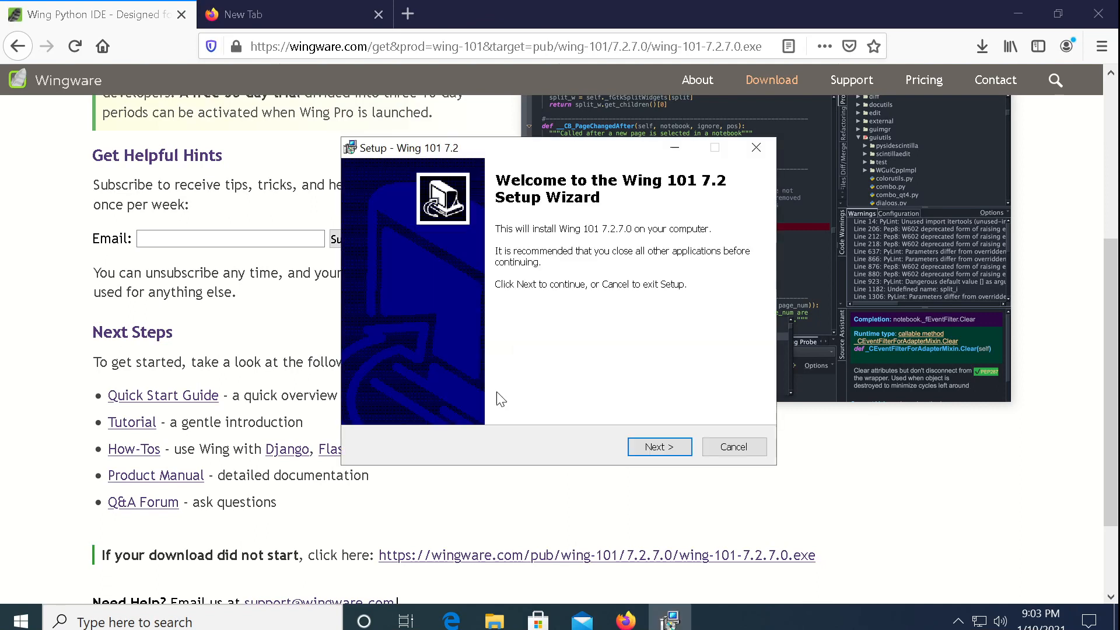
{"action": "left_click", "coordinate": [631, 446]}
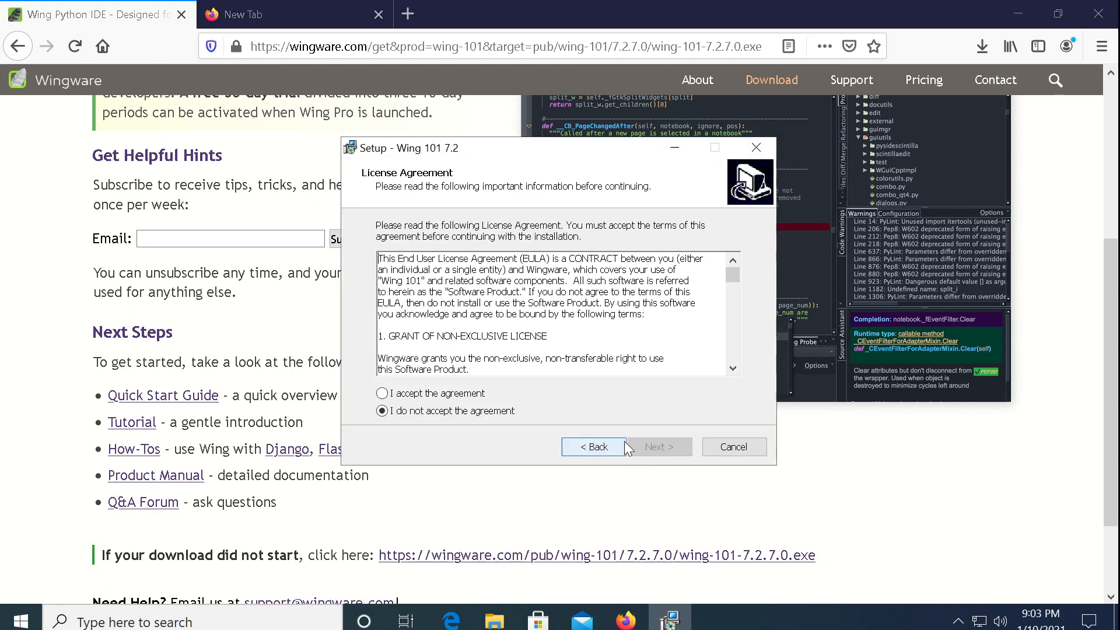
{"action": "left_click", "coordinate": [471, 395]}
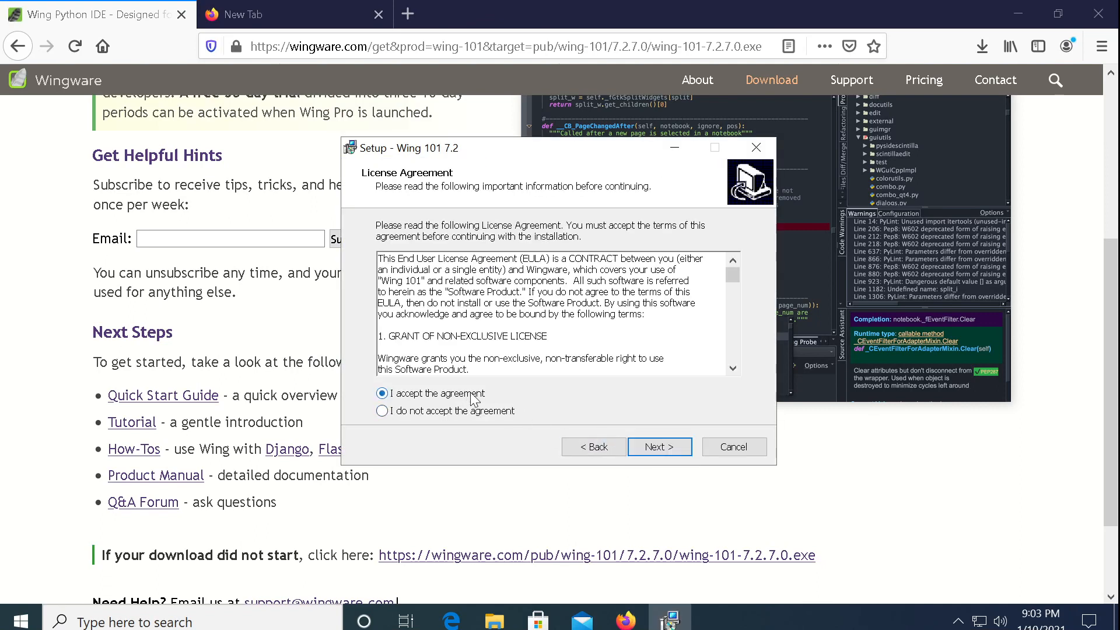
Install Wing 101 7.2 into the default folder C:\Program Files (x86)\Wing 101 7.2 and finish the setup wizard.
{"action": "left_click", "coordinate": [649, 449]}
{"action": "left_click", "coordinate": [649, 449]}
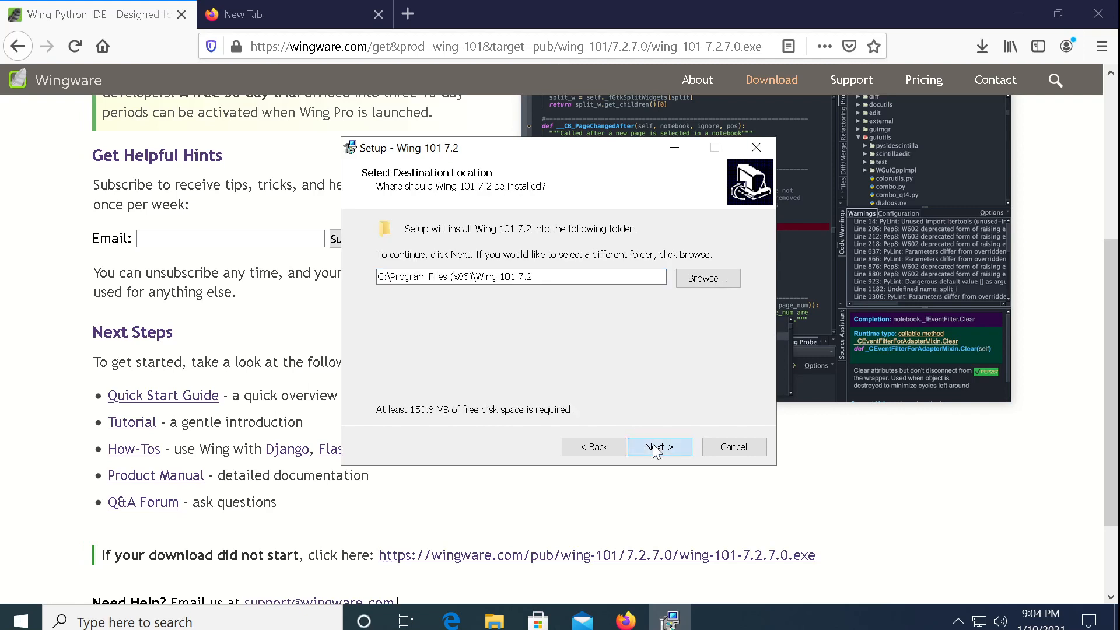
{"action": "left_click", "coordinate": [656, 449]}
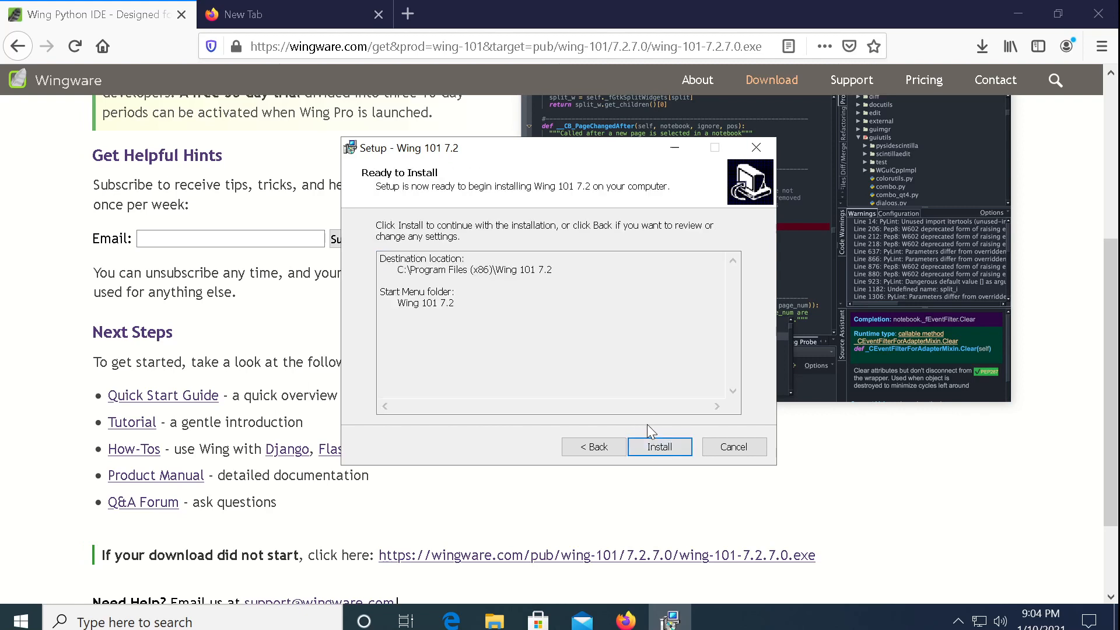
{"action": "left_click", "coordinate": [654, 445]}
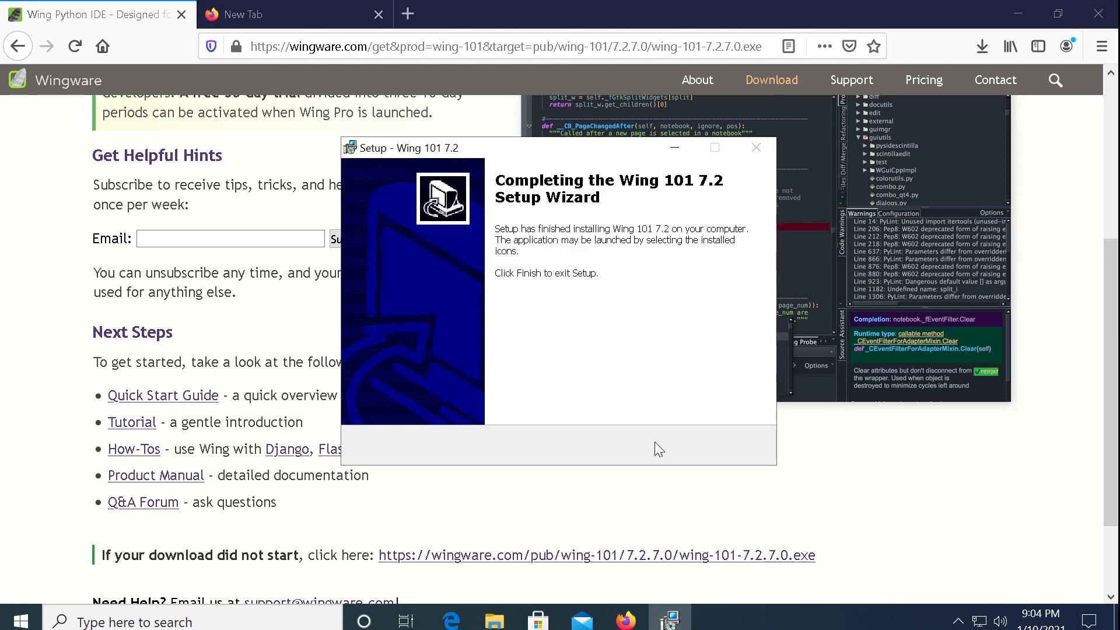
{"action": "left_click", "coordinate": [655, 444]}
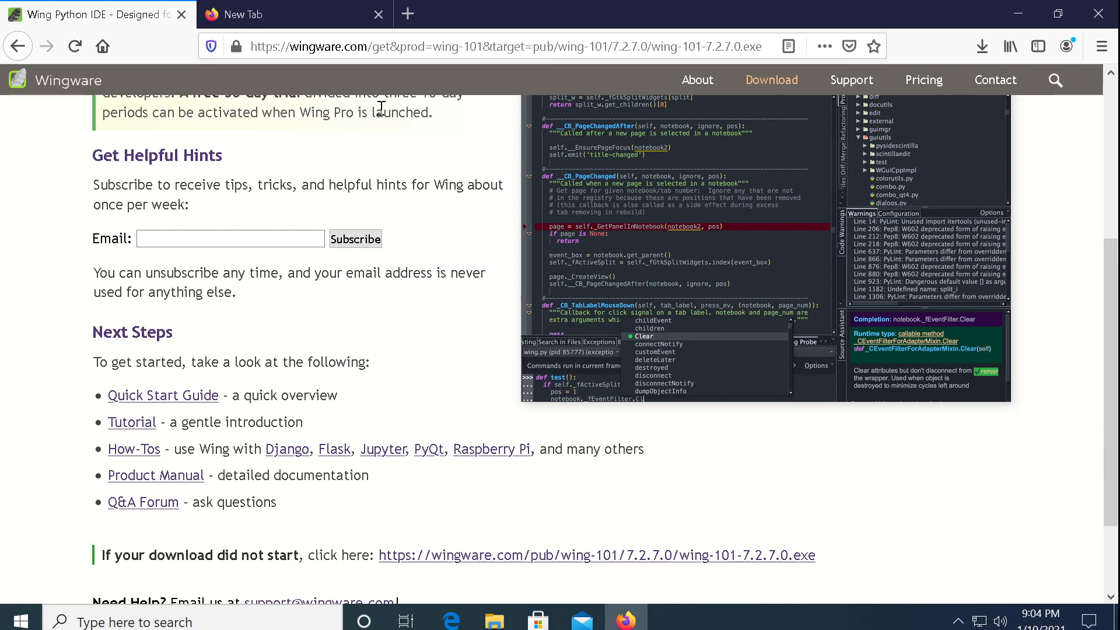
Close both browser tabs and the Downloads folder window to return to the empty desktop.
{"action": "left_click", "coordinate": [181, 18]}
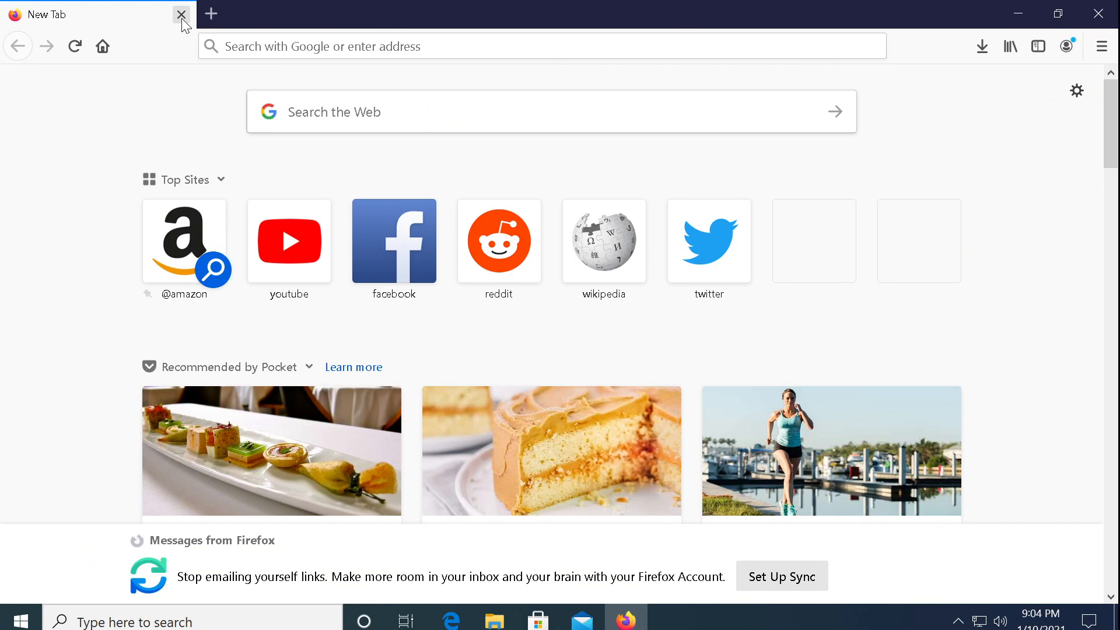
{"action": "left_click", "coordinate": [181, 18]}
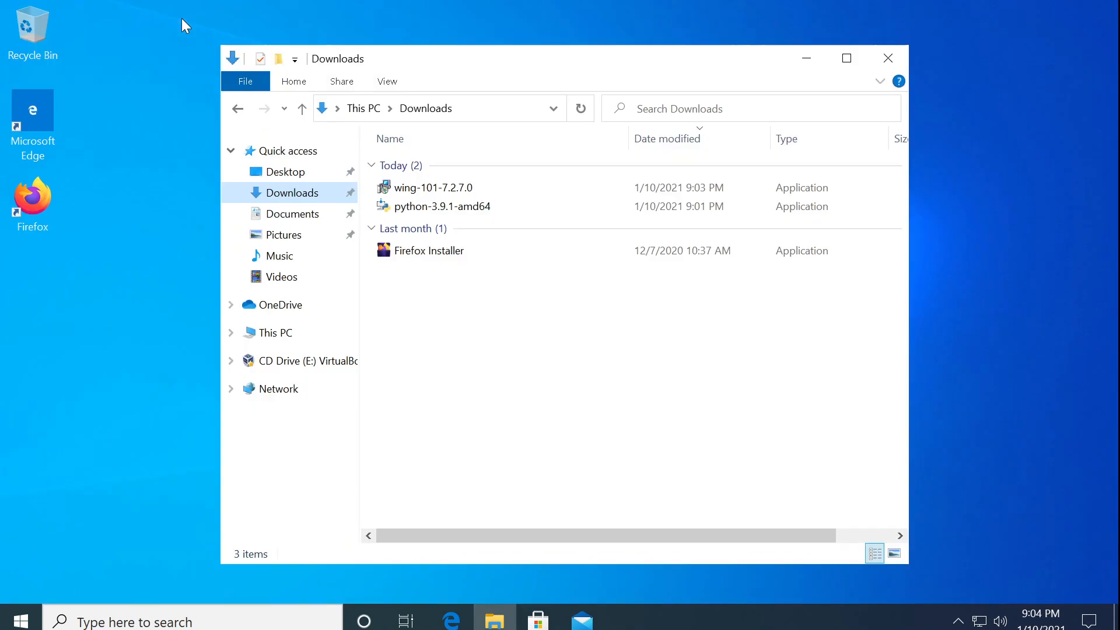
{"action": "left_click", "coordinate": [886, 58]}
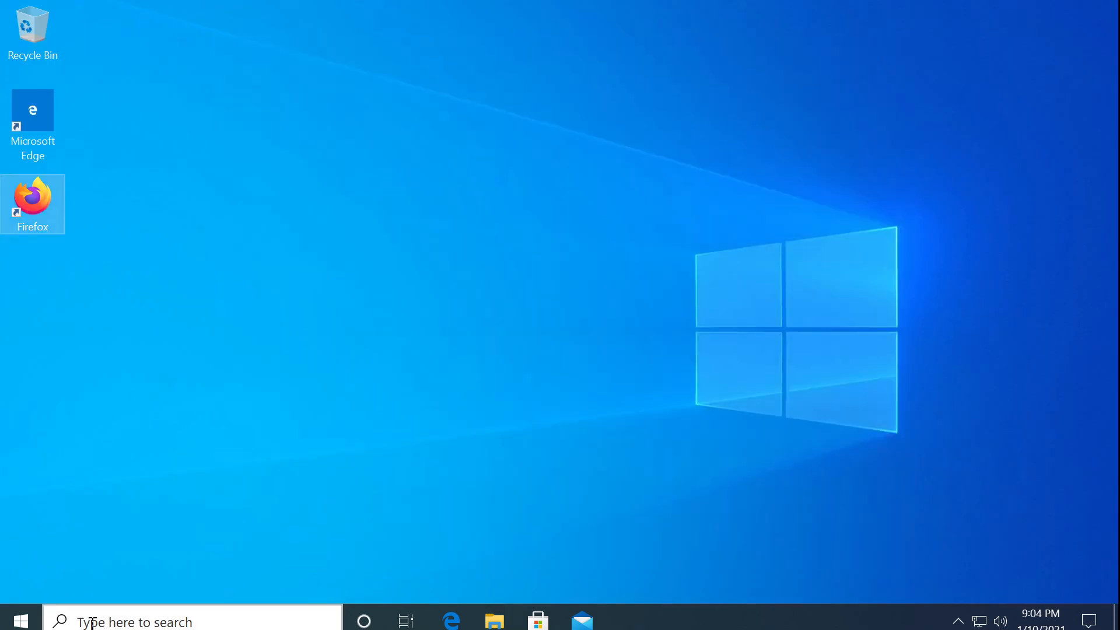
Search Windows for "wing", launch Wing 101 7.2 and accept its license agreement.
{"action": "left_click", "coordinate": [5, 628]}
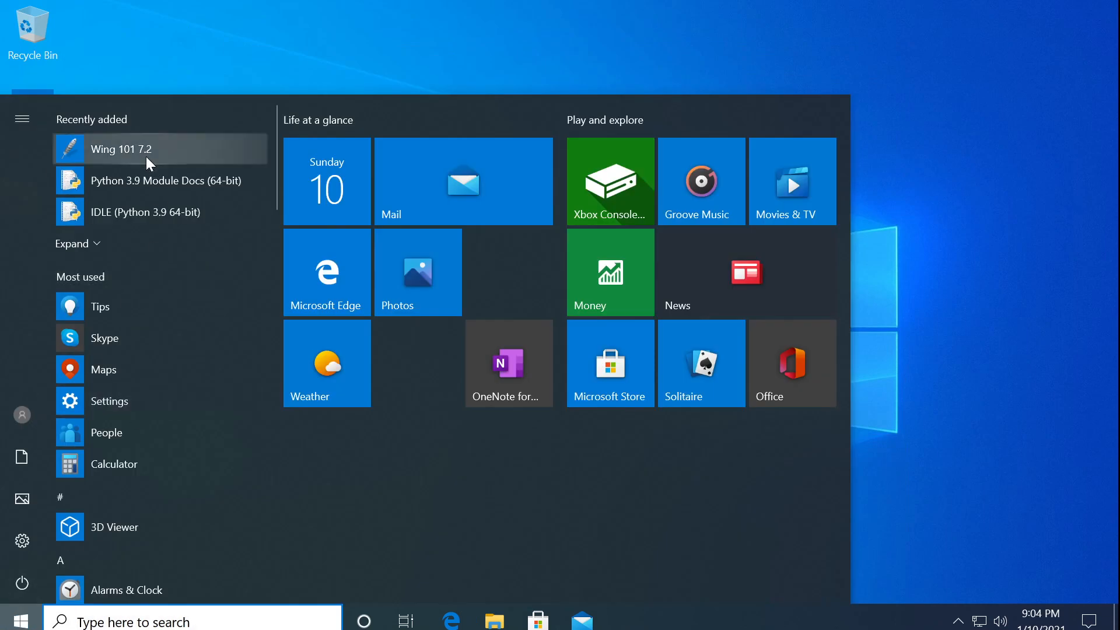
{"action": "left_click", "coordinate": [228, 620]}
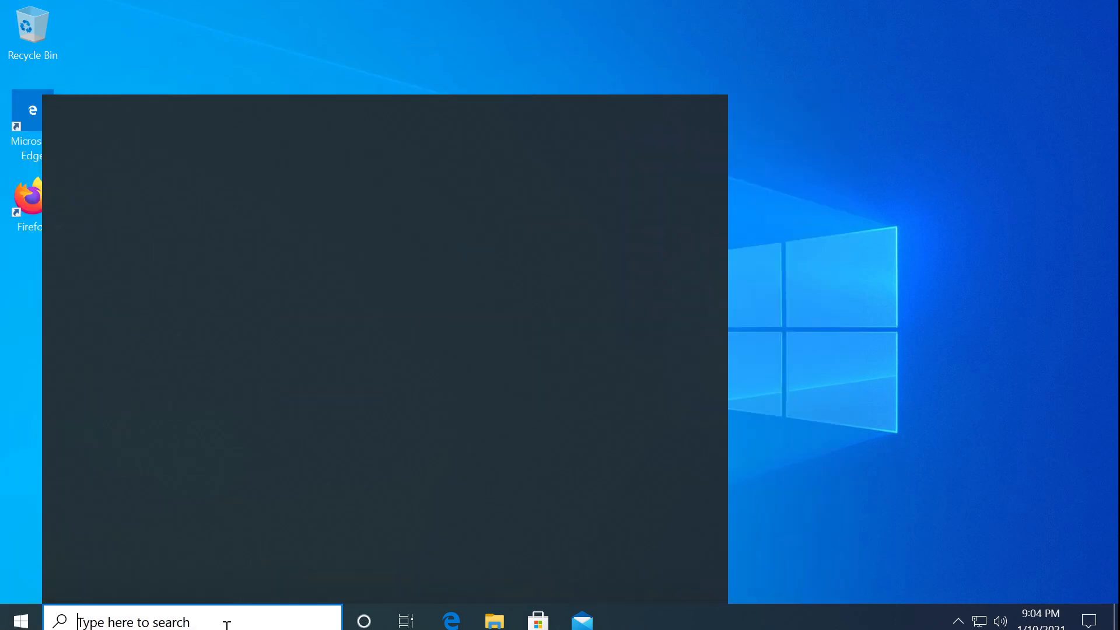
{"action": "type", "text": "wing"}
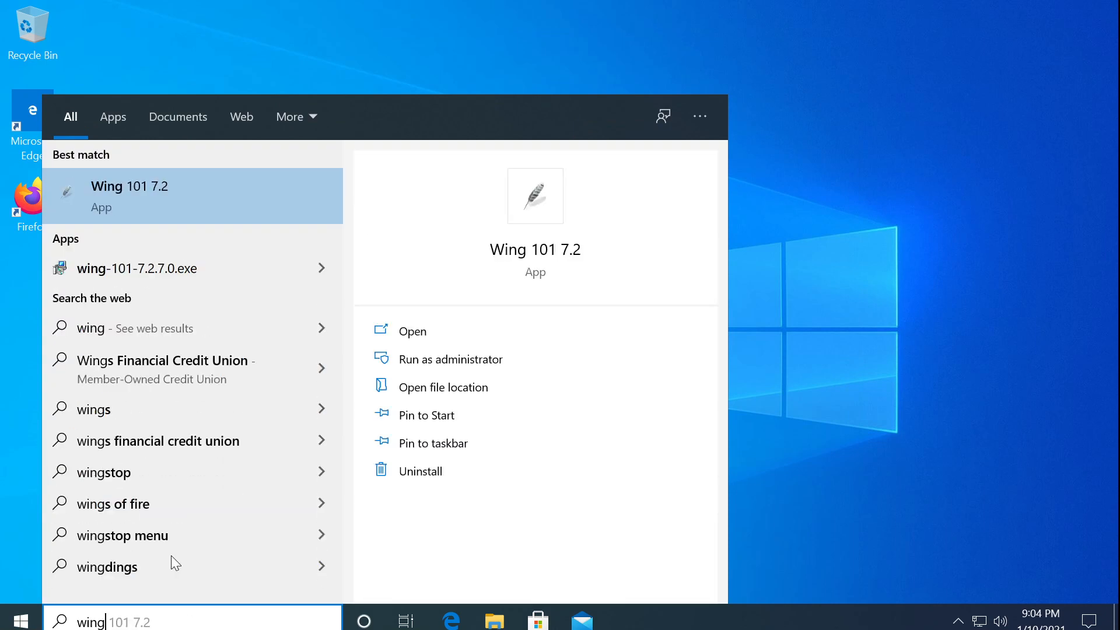
{"action": "left_click", "coordinate": [231, 195]}
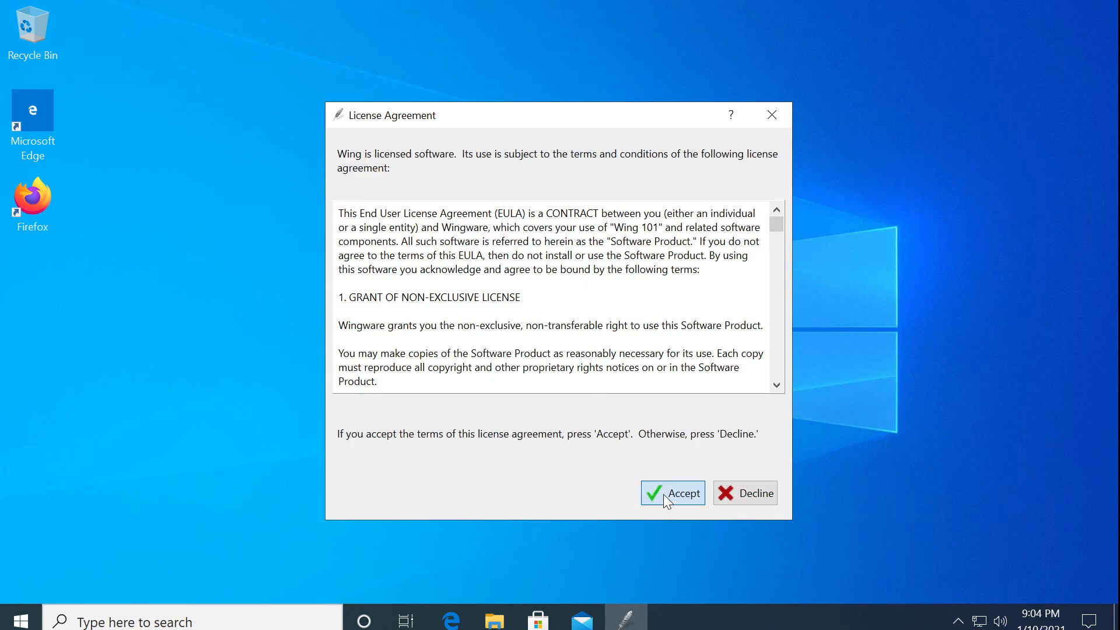
{"action": "left_click", "coordinate": [665, 495]}
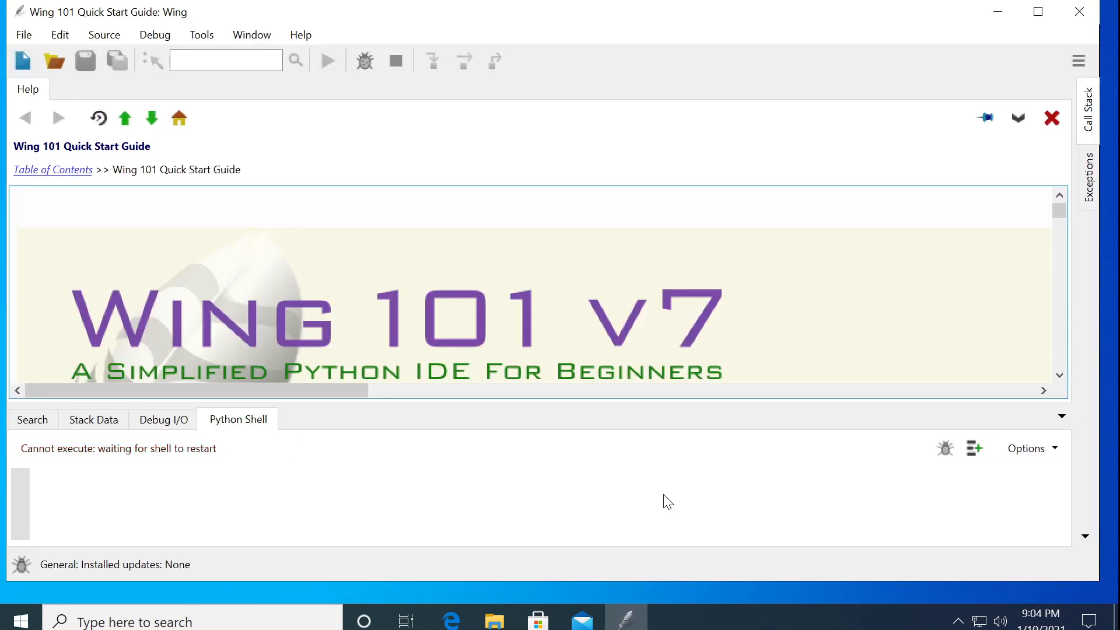
Close the Quick Start Guide and create a new Python file containing print("hello world").
{"action": "left_click", "coordinate": [1052, 119]}
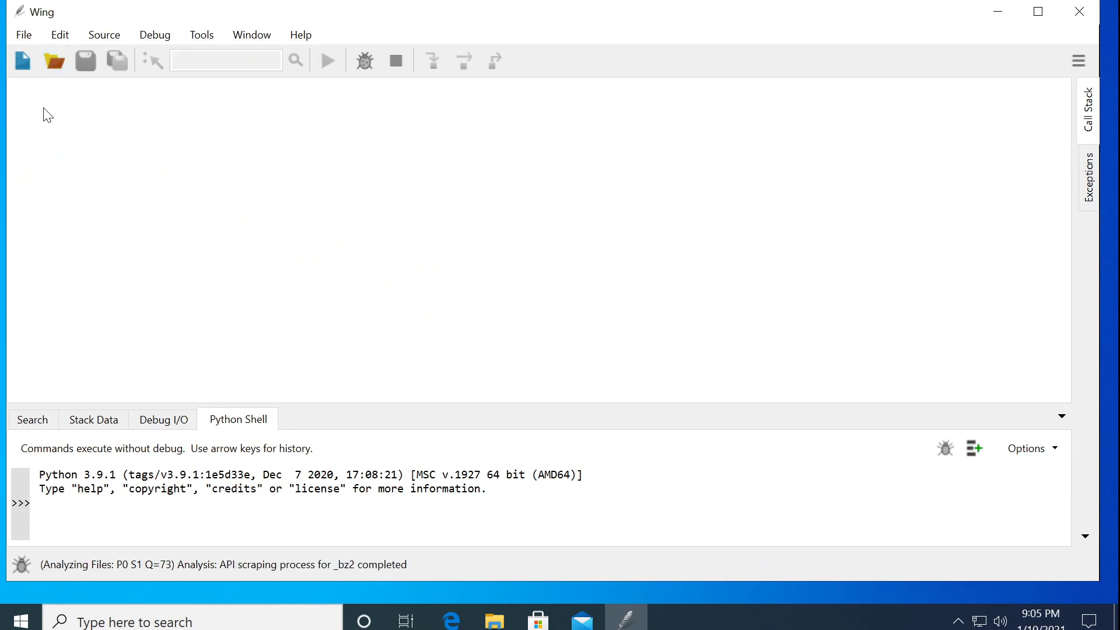
{"action": "left_click", "coordinate": [24, 62]}
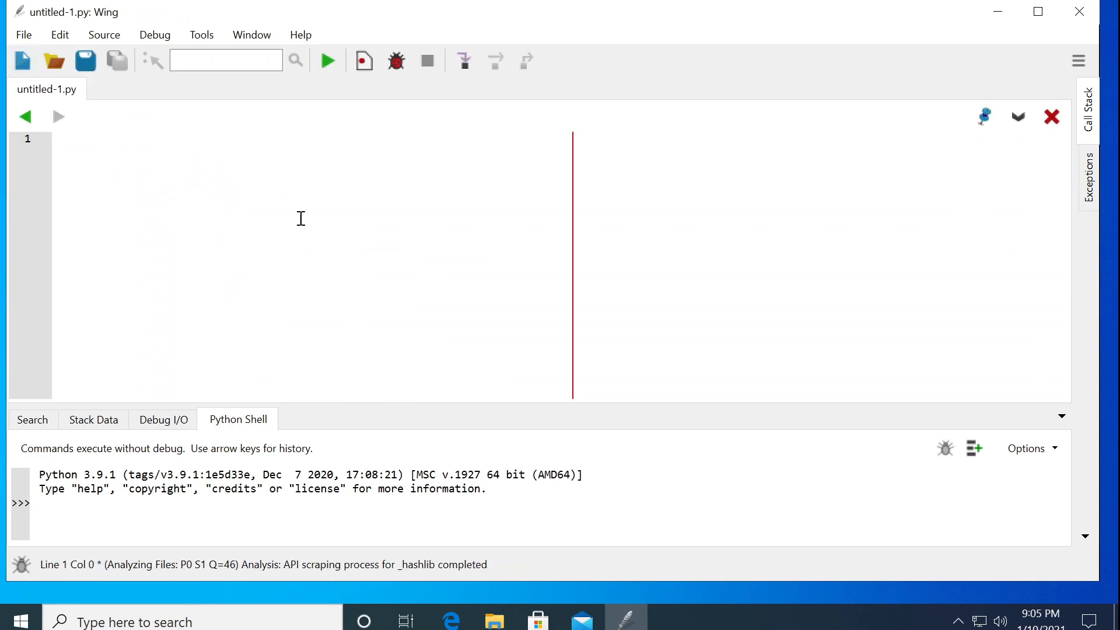
{"action": "type", "text": "pr"}
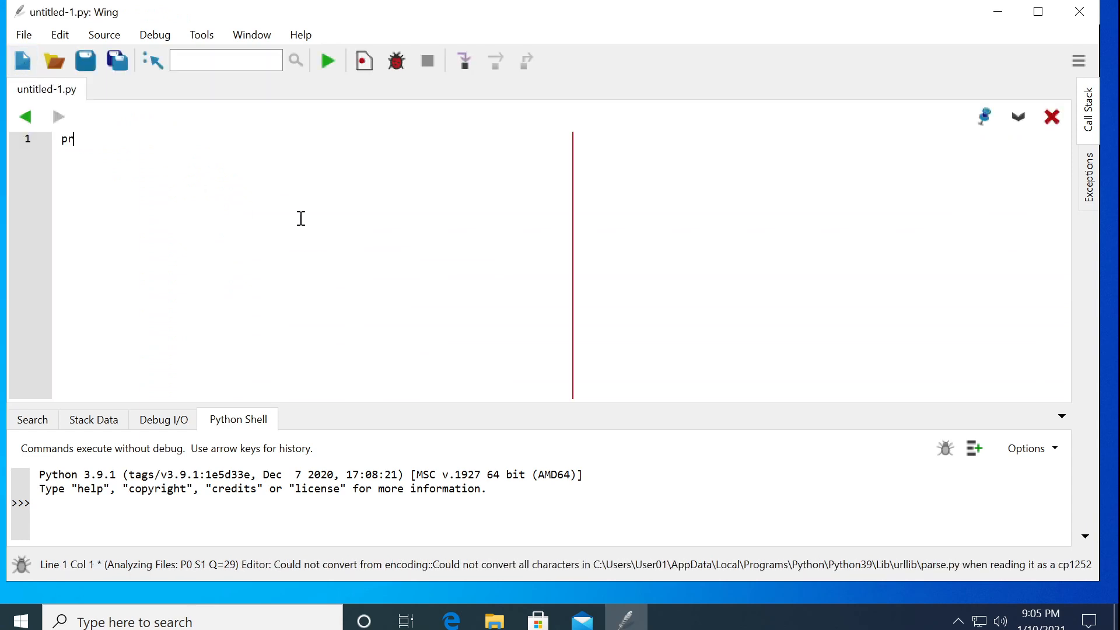
{"action": "type", "text": "int(\"hello world\")"}
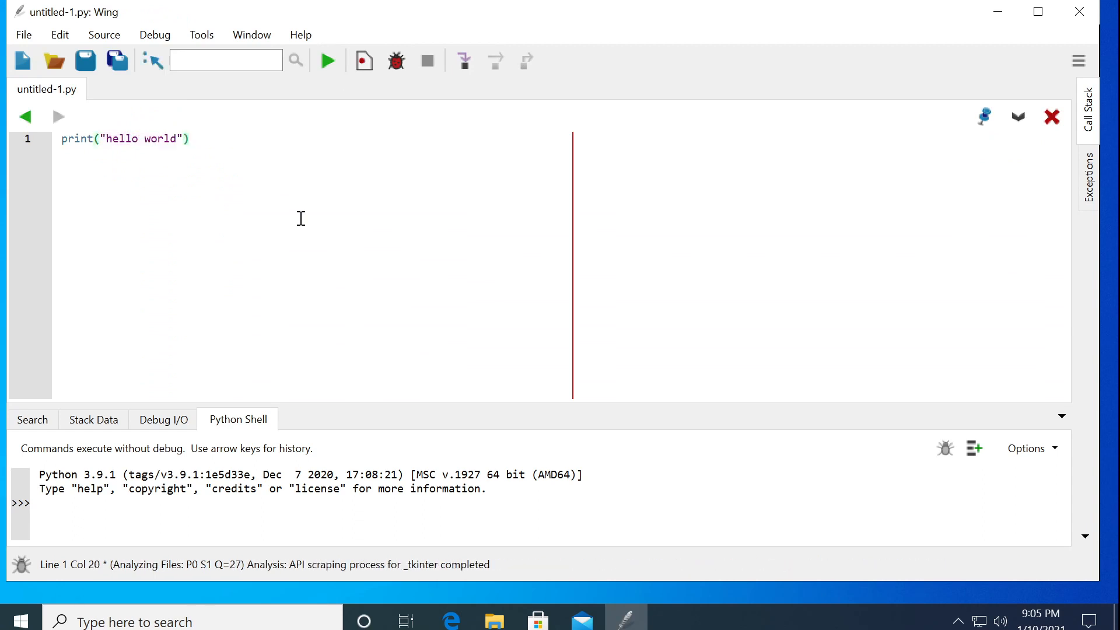
Start saving the untitled script and create a new folder named Python Code inside Documents.
{"action": "left_click", "coordinate": [89, 58]}
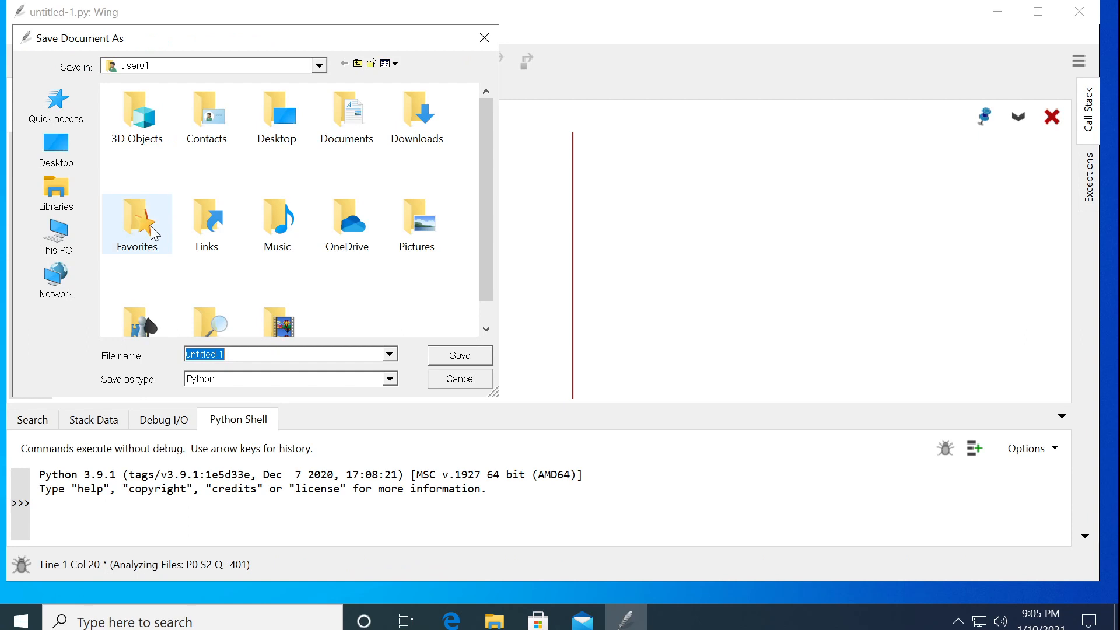
{"action": "scroll", "coordinate": [356, 298], "scroll_direction": "down", "scroll_amount": 1}
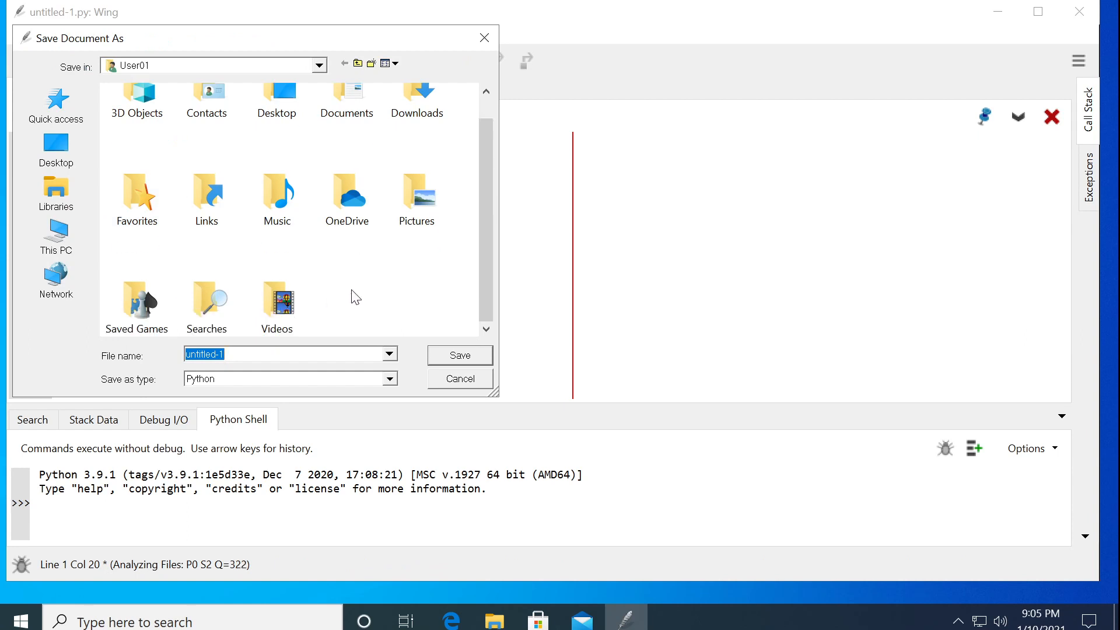
{"action": "scroll", "coordinate": [355, 298], "scroll_direction": "up", "scroll_amount": 1}
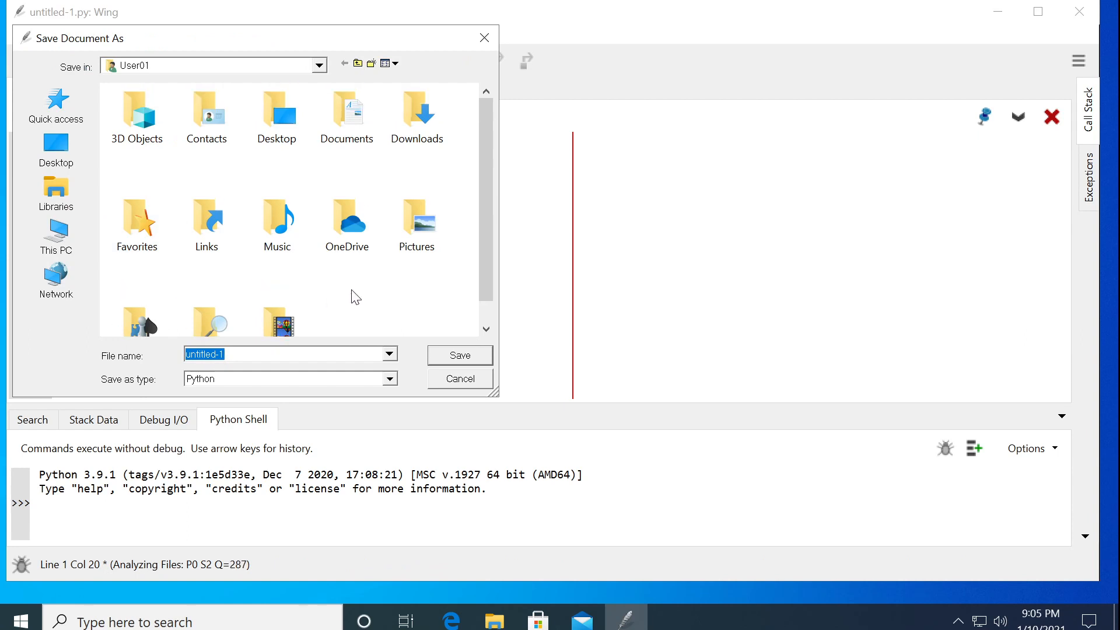
{"action": "left_click", "coordinate": [356, 116]}
{"action": "double_click", "coordinate": [356, 117]}
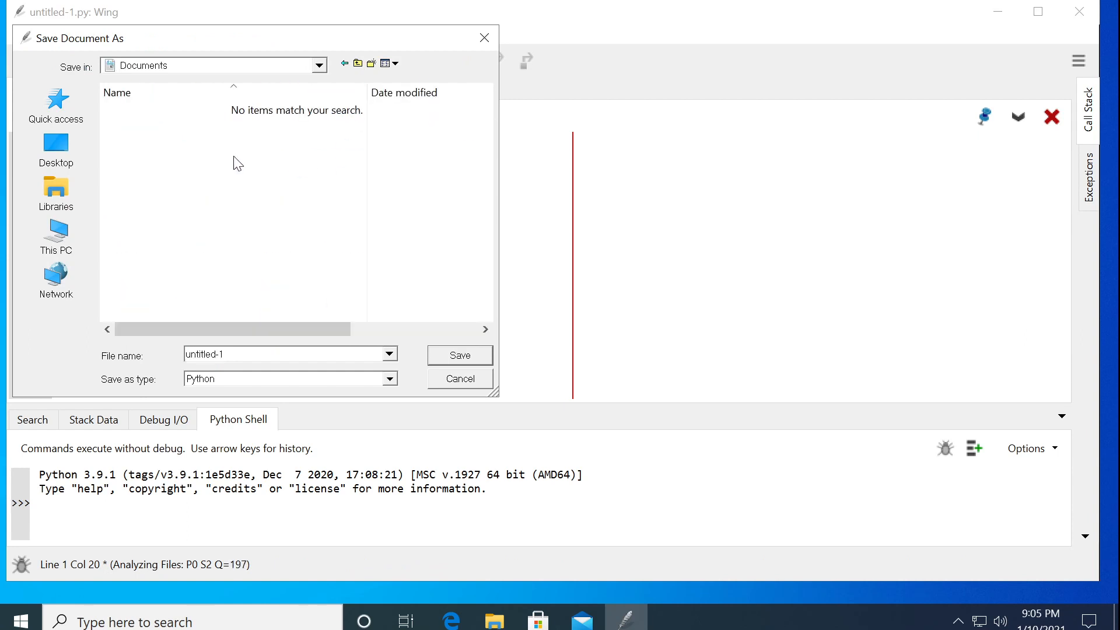
{"action": "left_click", "coordinate": [371, 63]}
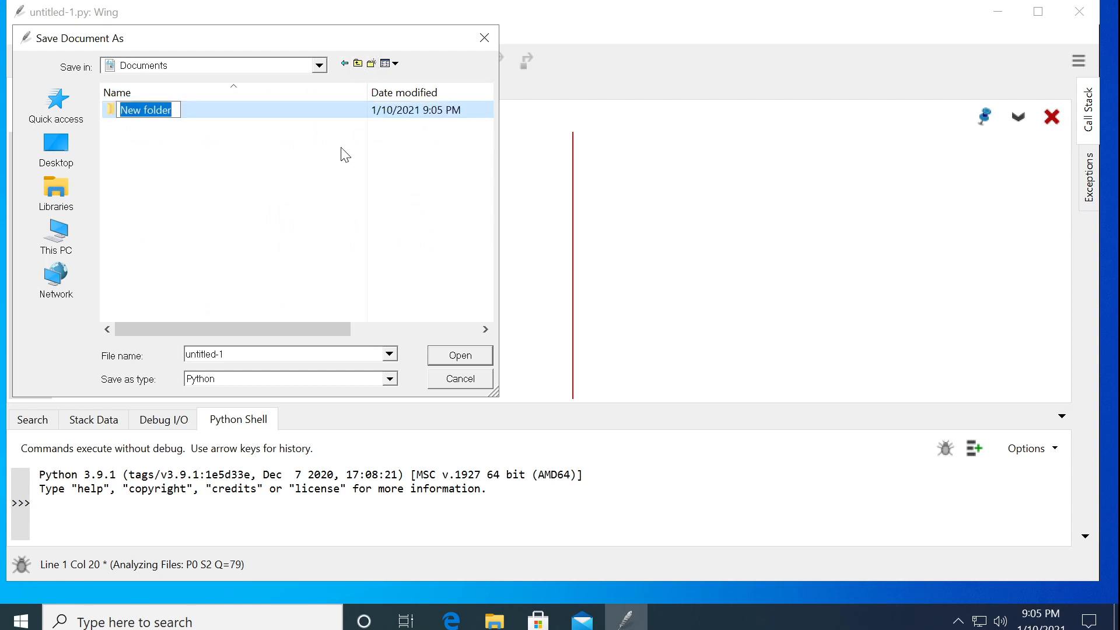
{"action": "type", "text": "Python"}
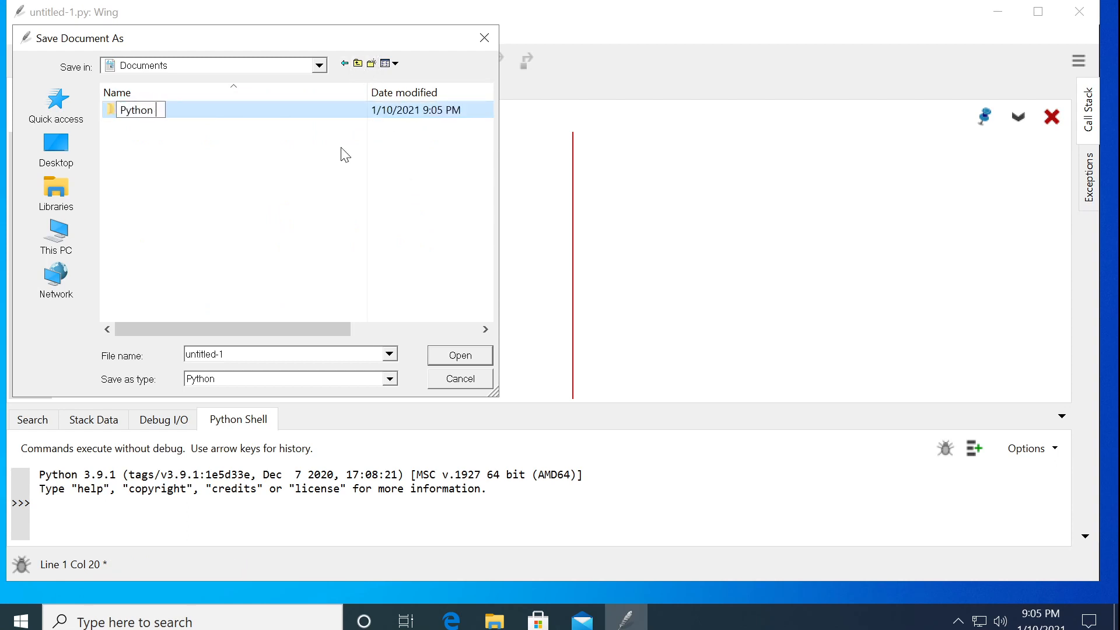
{"action": "type", "text": " Code"}
{"action": "key", "text": "Return"}
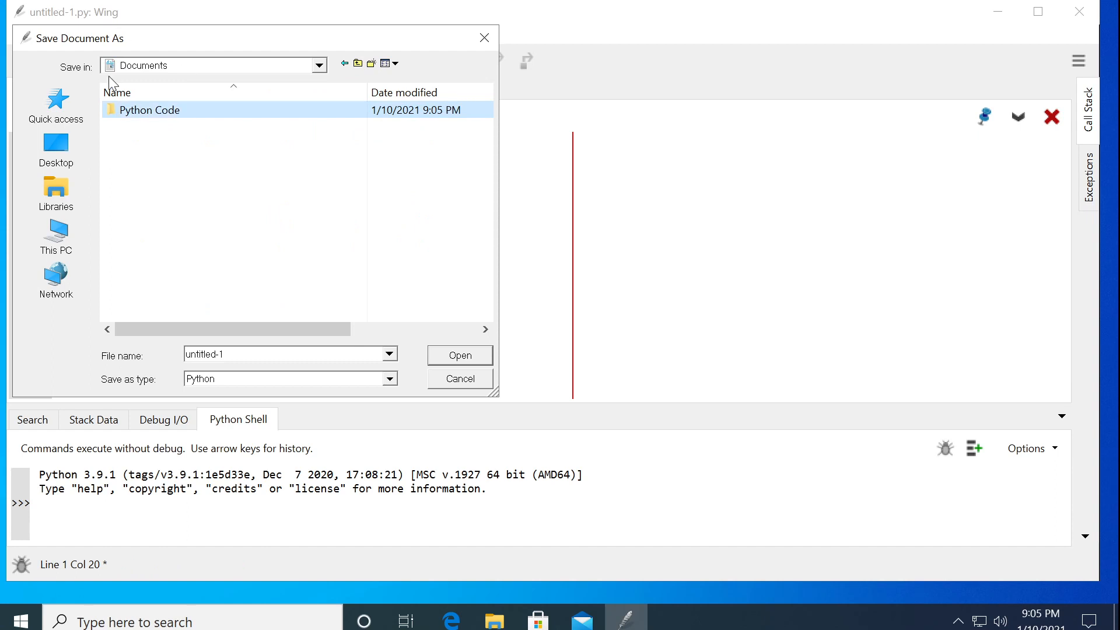
Save the script as hello-world in the Python Code folder, and run it to highlight its output in the Python Shell.
{"action": "double_click", "coordinate": [151, 112]}
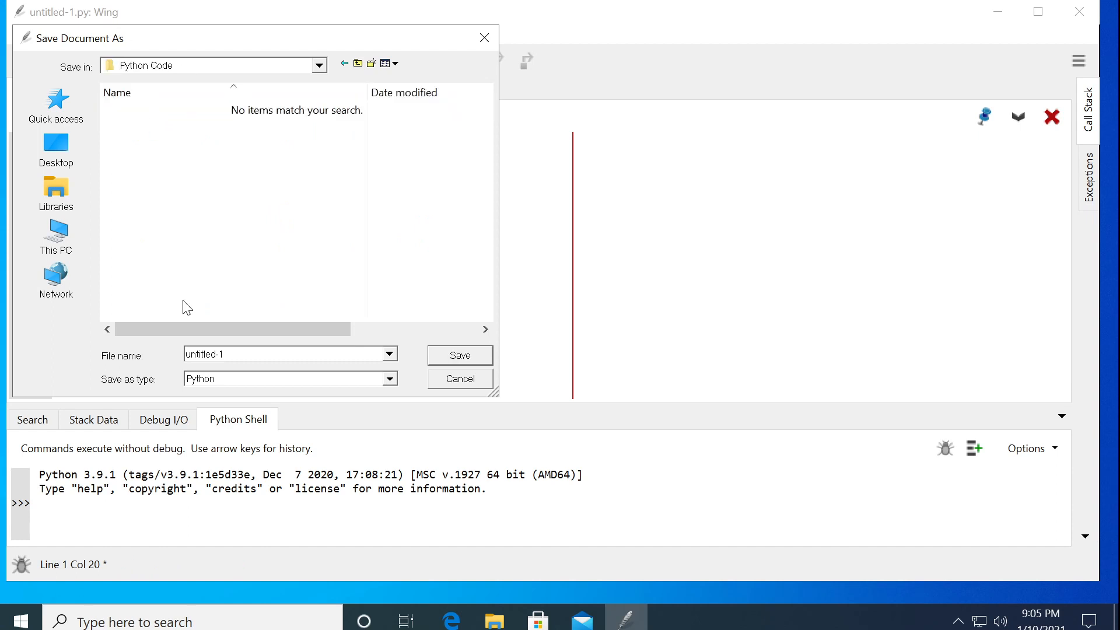
{"action": "double_click", "coordinate": [236, 351]}
{"action": "type", "text": "hello-world"}
{"action": "left_click", "coordinate": [461, 357]}
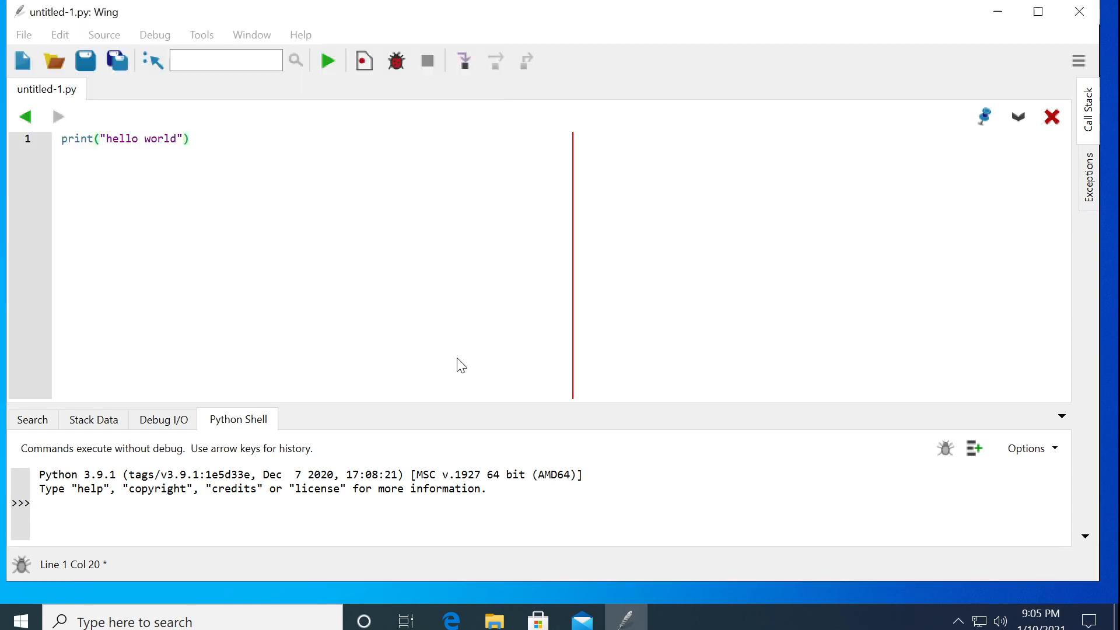
{"action": "left_click", "coordinate": [331, 60]}
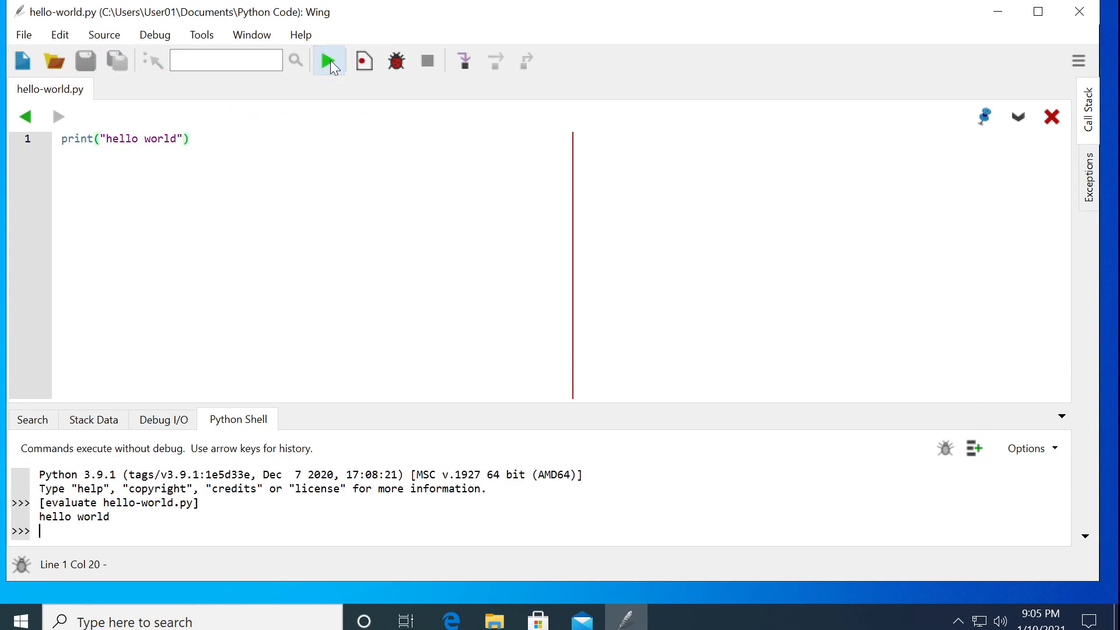
{"action": "left_click_drag", "start_coordinate": [126, 517], "coordinate": [39, 519]}
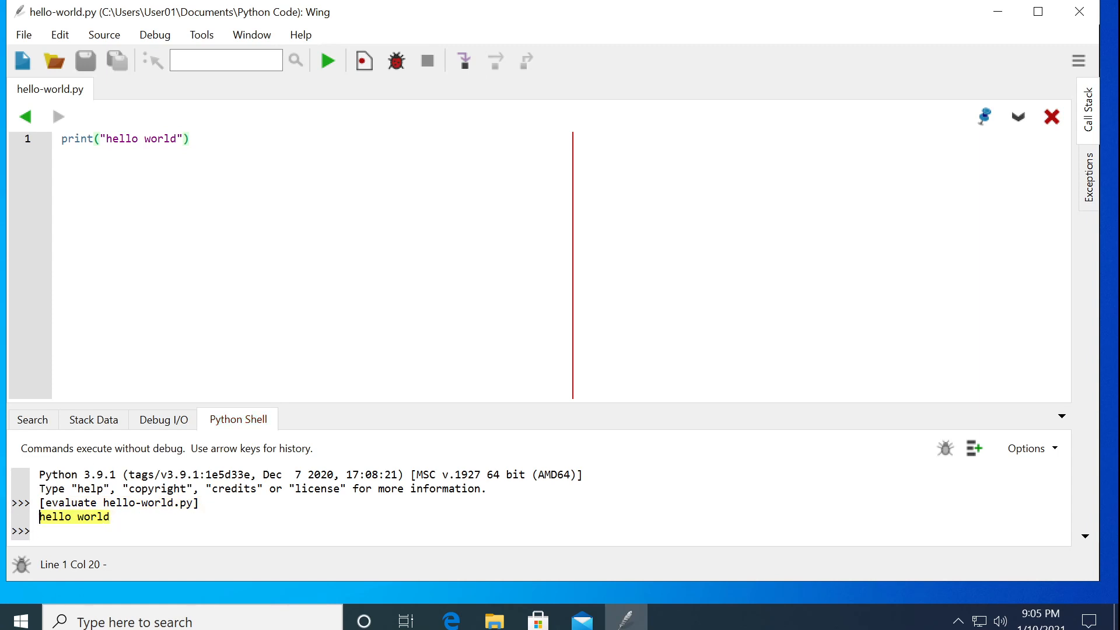
Copy the print("hello world") line onto lines 2 and 3, and run the script again to highlight its output.
{"action": "left_click_drag", "start_coordinate": [188, 140], "coordinate": [37, 140]}
{"action": "key", "text": "ctrl+c"}
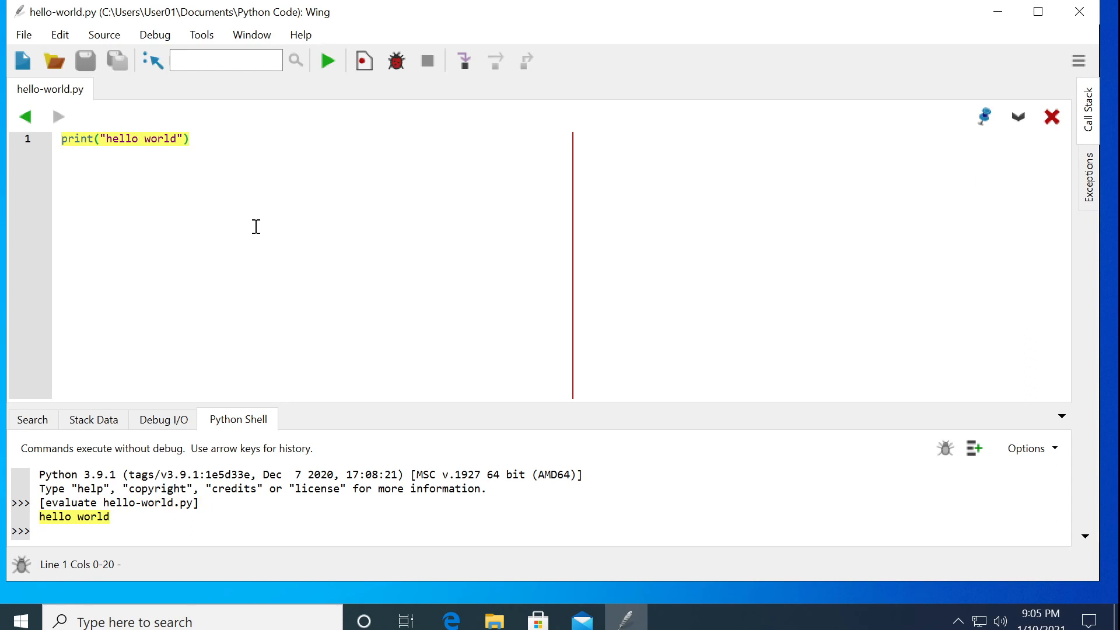
{"action": "left_click", "coordinate": [243, 142]}
{"action": "key", "text": "Return"}
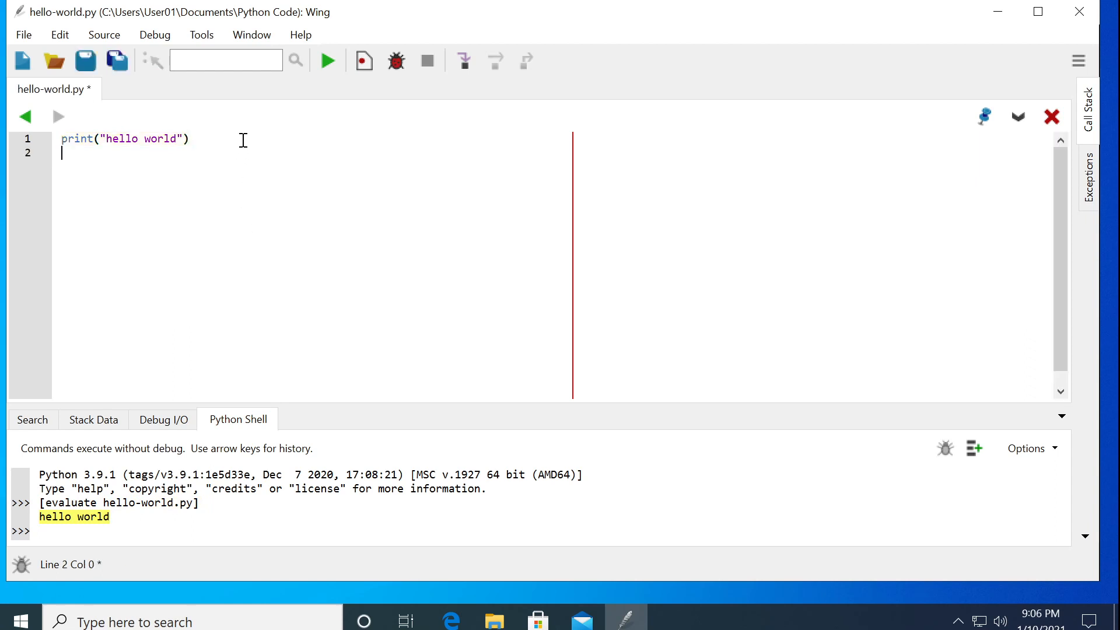
{"action": "key", "text": "ctrl+v"}
{"action": "key", "text": "Return"}
{"action": "key", "text": "ctrl+v"}
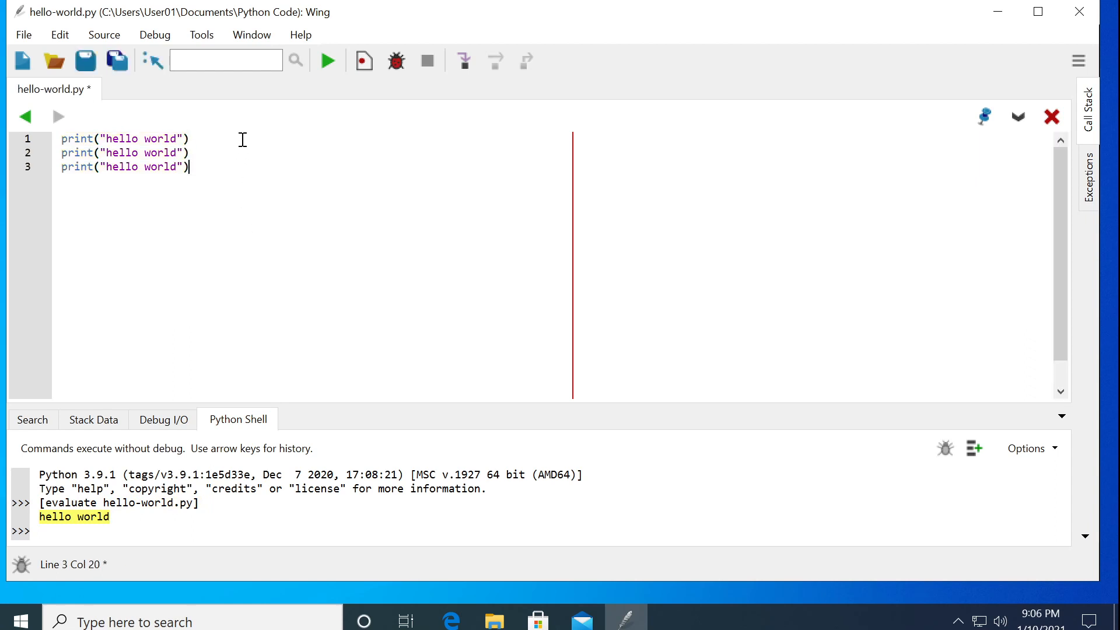
{"action": "left_click", "coordinate": [326, 61]}
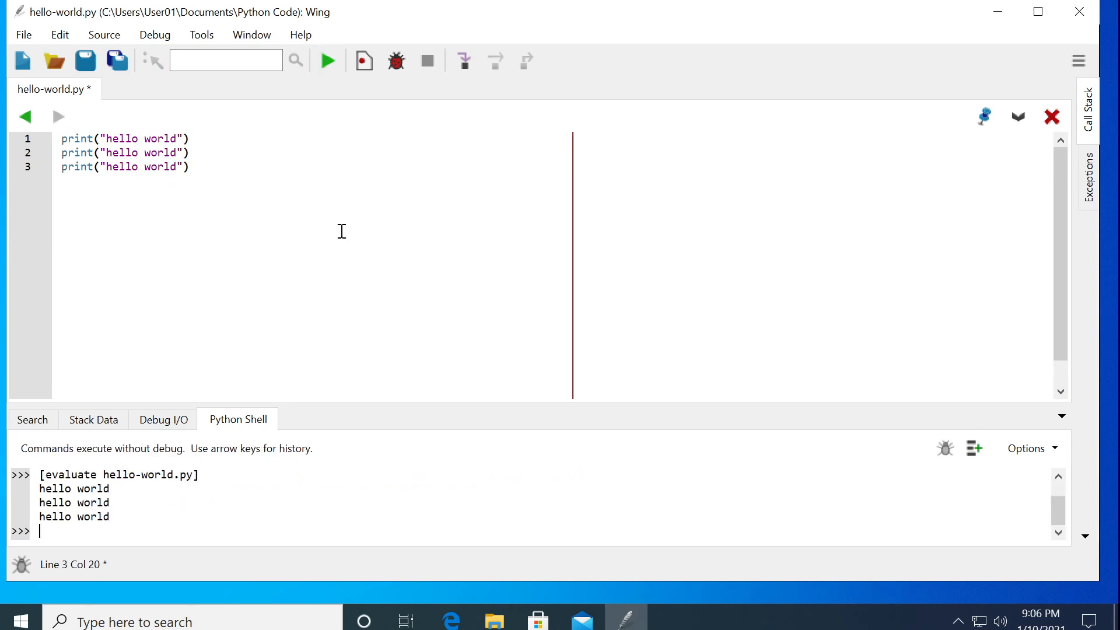
{"action": "left_click_drag", "start_coordinate": [120, 517], "coordinate": [21, 493]}
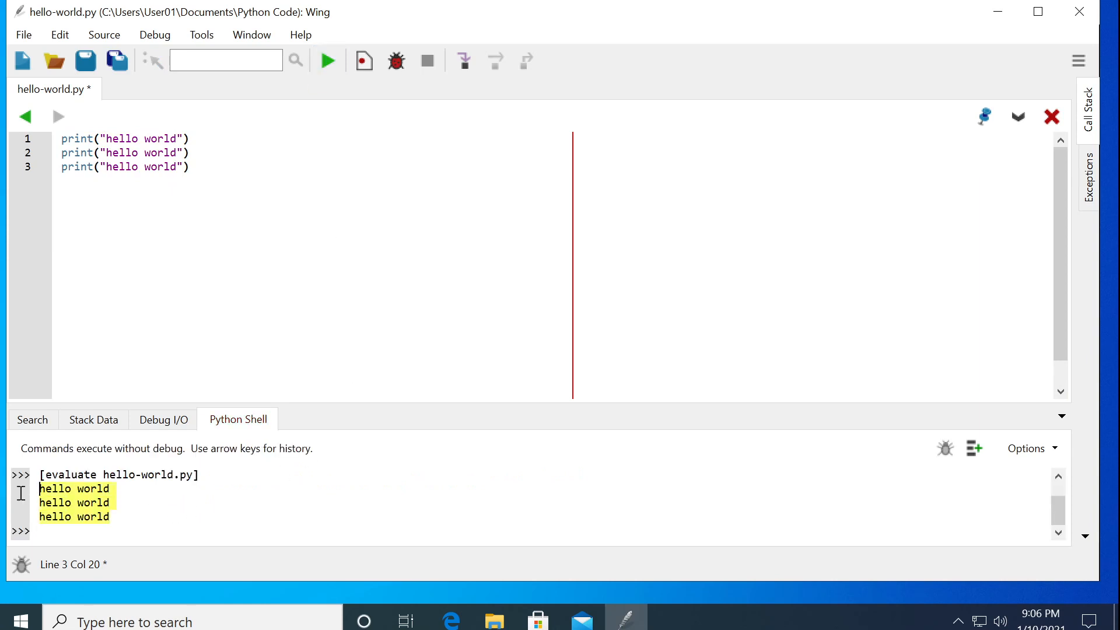
{"action": "left_click", "coordinate": [209, 263]}
{"action": "left_click", "coordinate": [186, 35]}
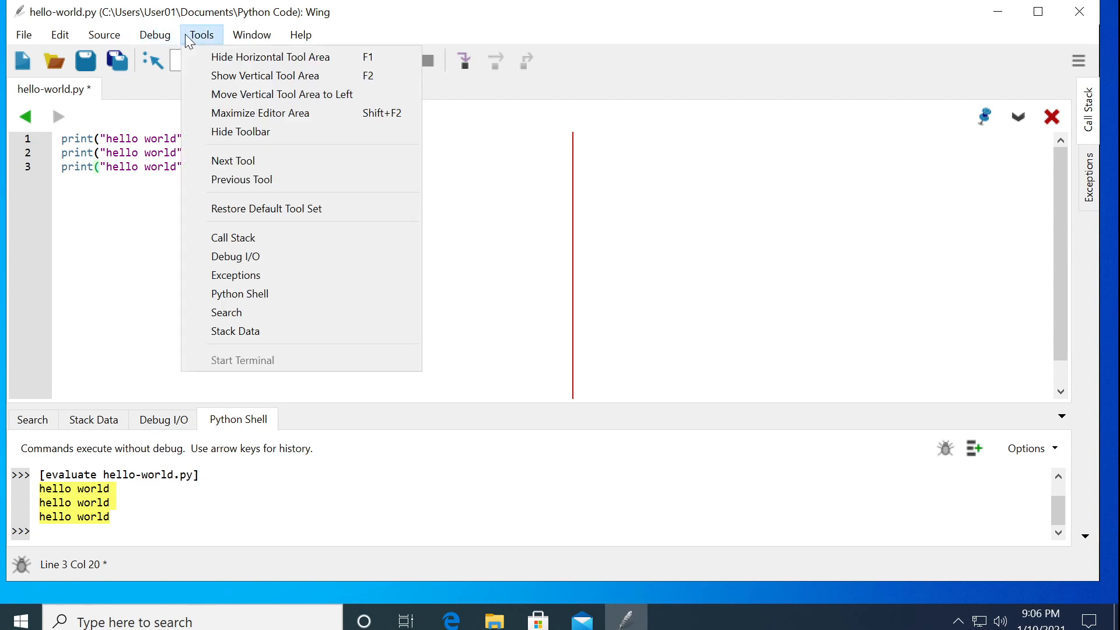
{"action": "mouse_move", "coordinate": [110, 35]}
{"action": "mouse_move", "coordinate": [66, 39]}
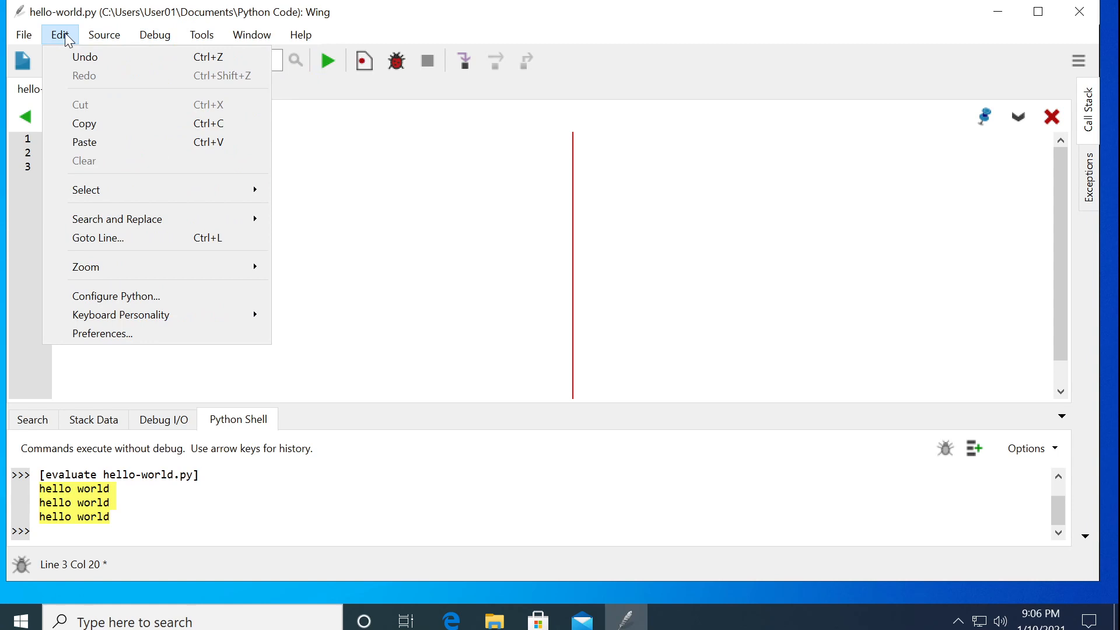
{"action": "left_click", "coordinate": [114, 333]}
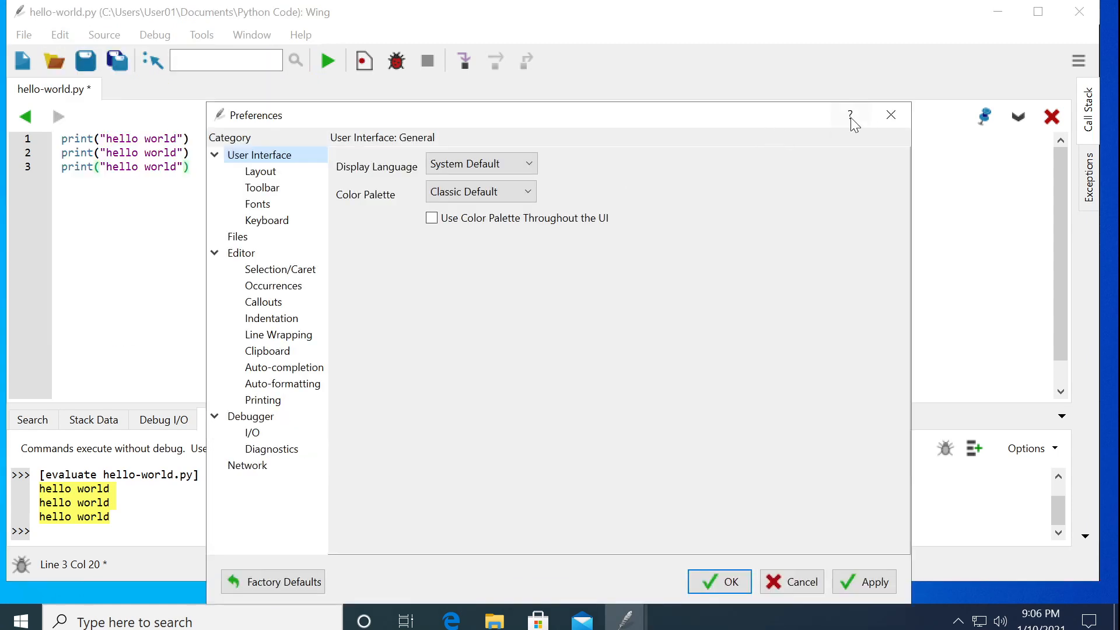
{"action": "left_click", "coordinate": [891, 115]}
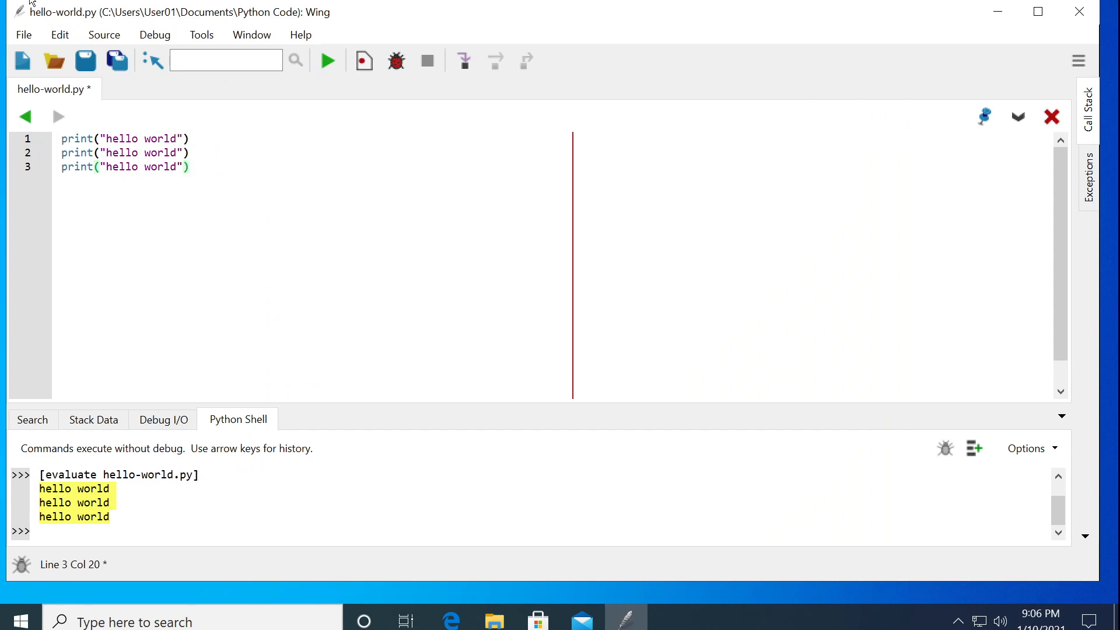
In the Fonts preferences, switch the display font to a selected font, Lucida Sans Unicode at size 12.
{"action": "left_click", "coordinate": [60, 34]}
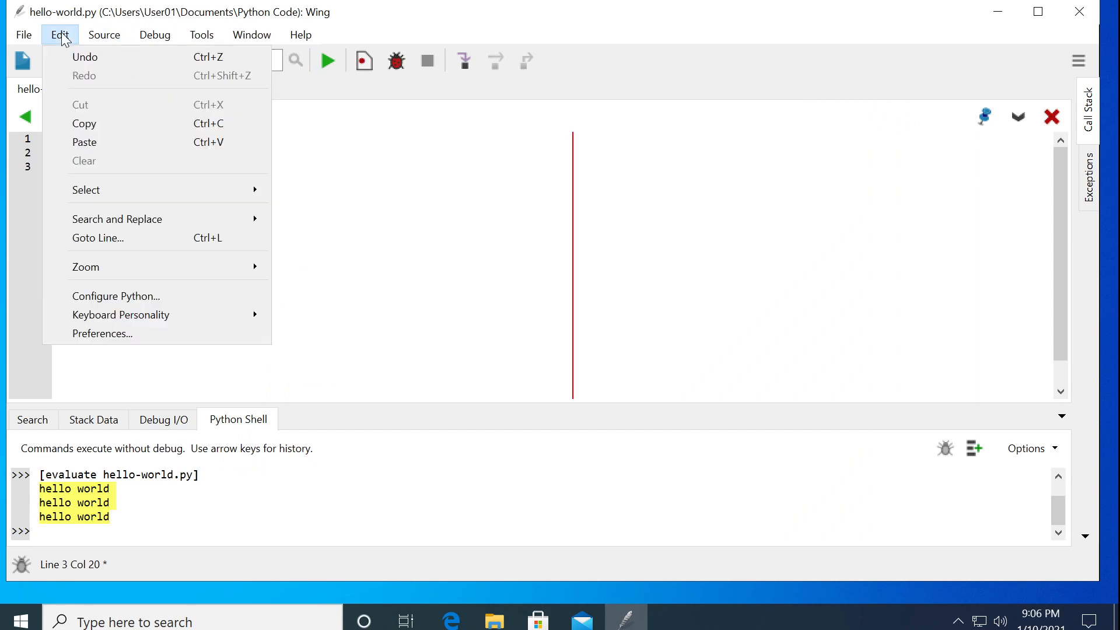
{"action": "left_click", "coordinate": [119, 331]}
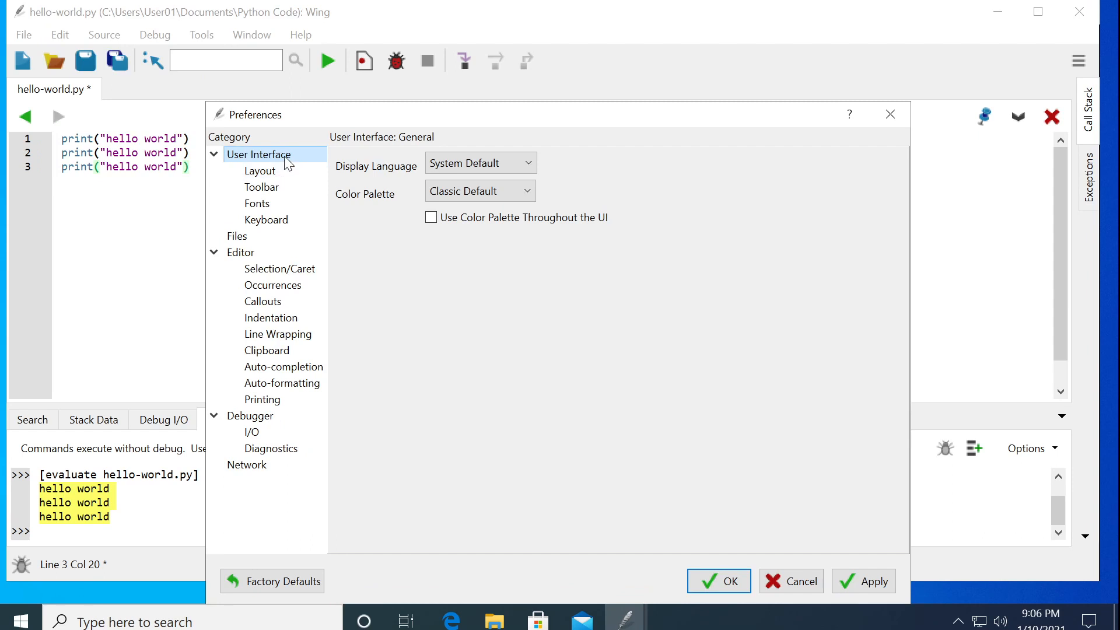
{"action": "left_click", "coordinate": [295, 205]}
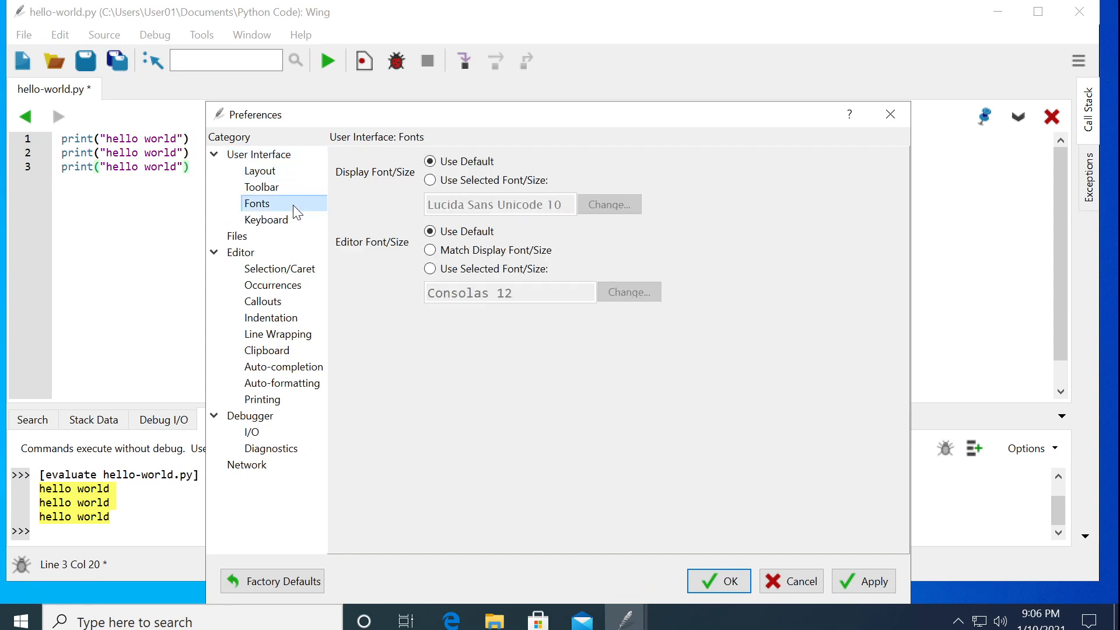
{"action": "left_click", "coordinate": [485, 182]}
{"action": "left_click", "coordinate": [608, 205]}
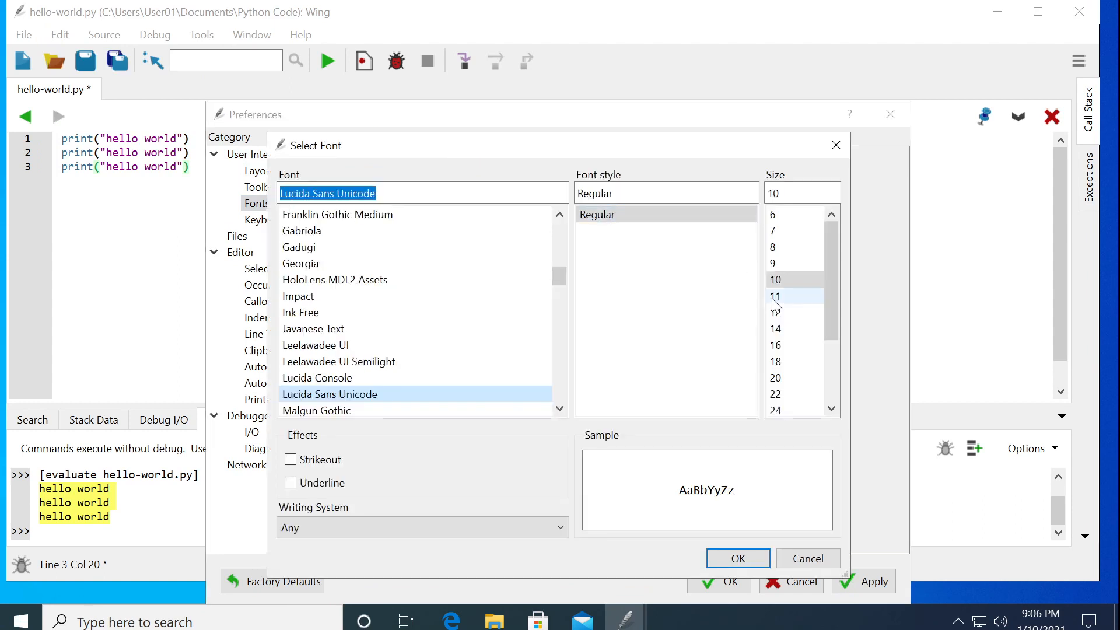
{"action": "left_click", "coordinate": [780, 314]}
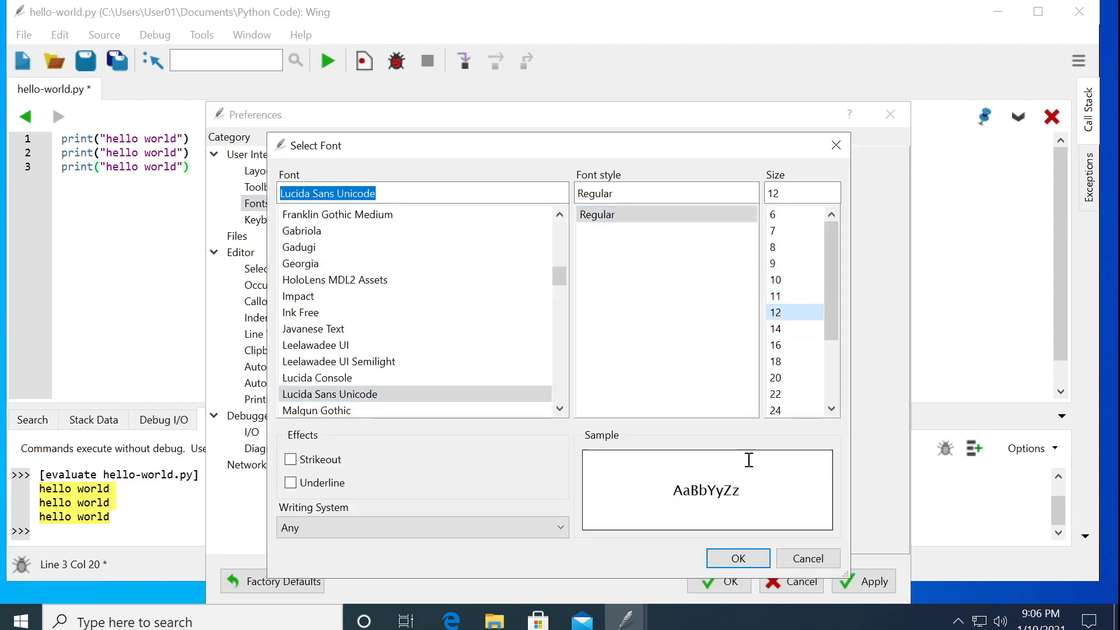
{"action": "left_click", "coordinate": [738, 558]}
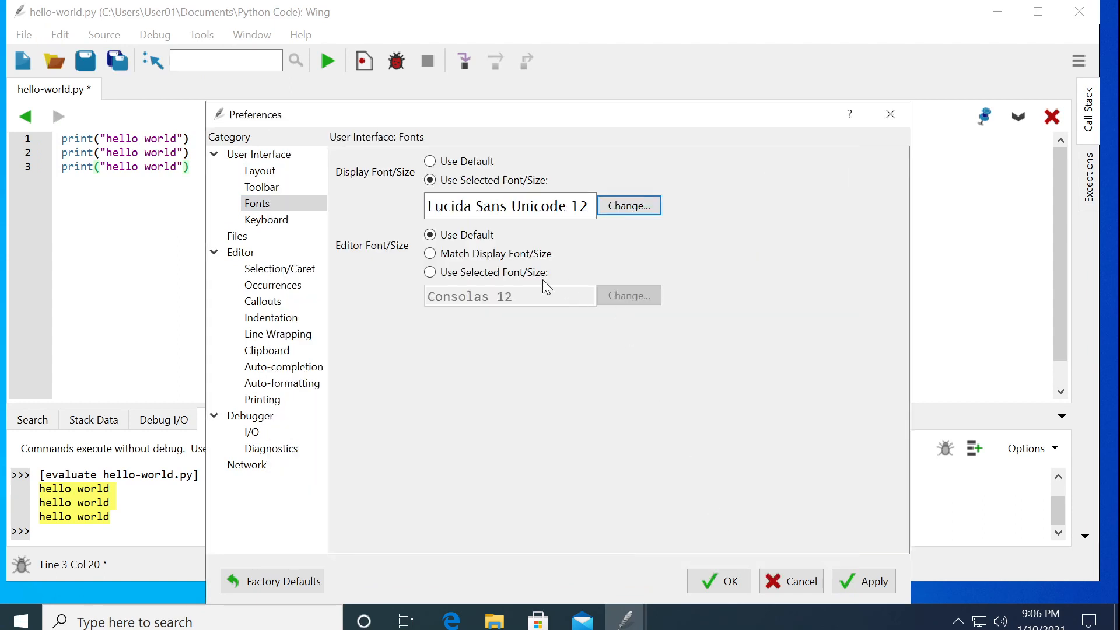
Use Consolas at size 12 as the selected editor font, and apply the font preferences without restarting the IDE.
{"action": "left_click", "coordinate": [516, 274]}
{"action": "left_click", "coordinate": [610, 299]}
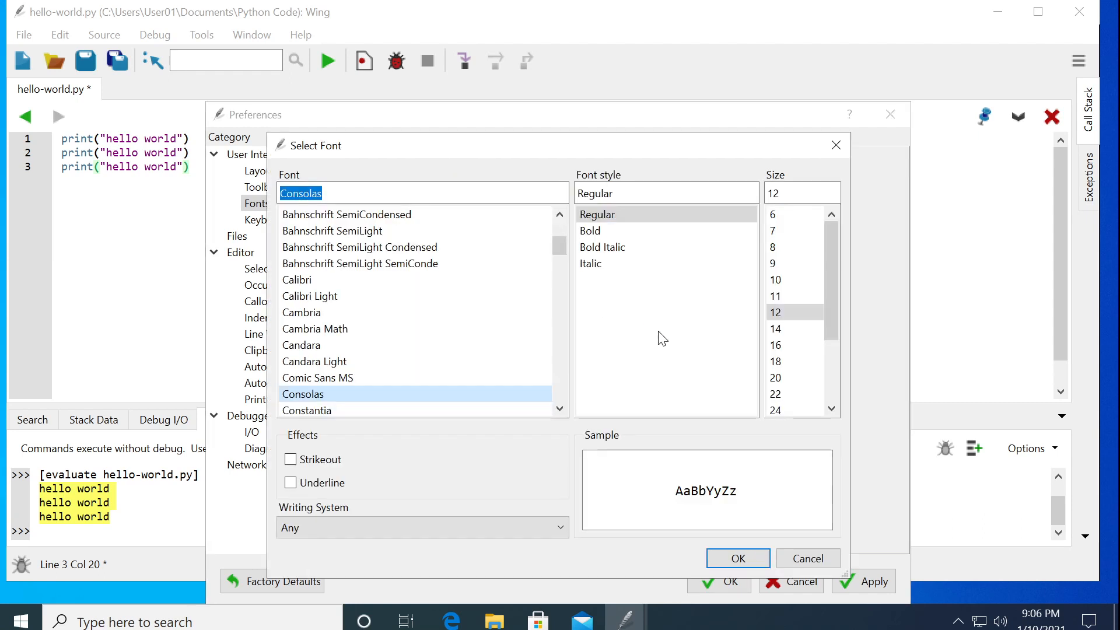
{"action": "left_click", "coordinate": [778, 329]}
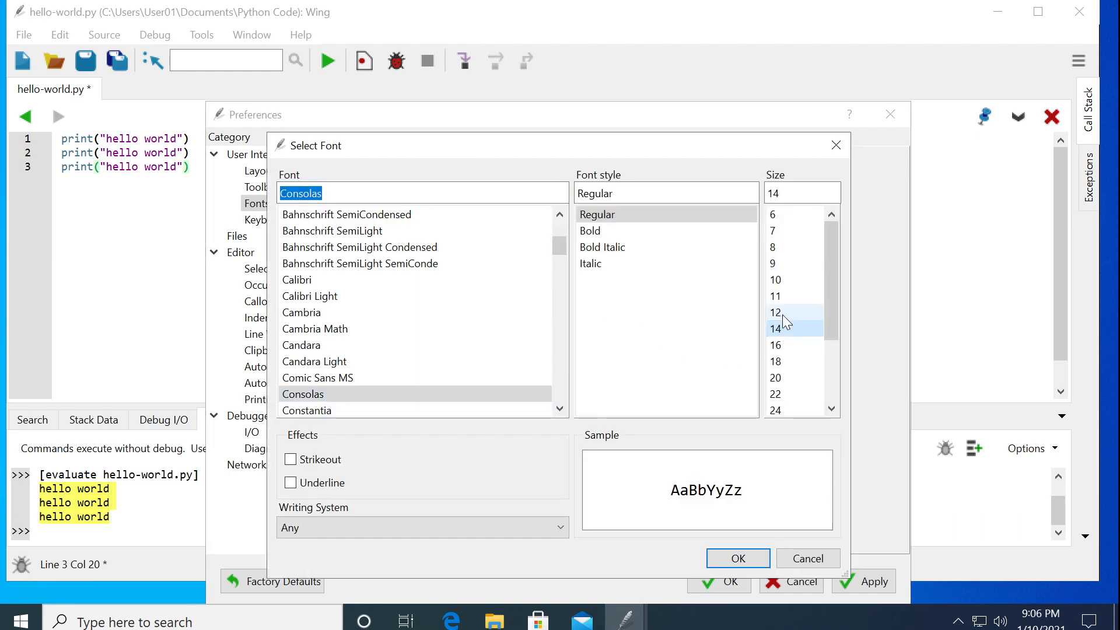
{"action": "left_click", "coordinate": [782, 314]}
{"action": "left_click", "coordinate": [721, 558]}
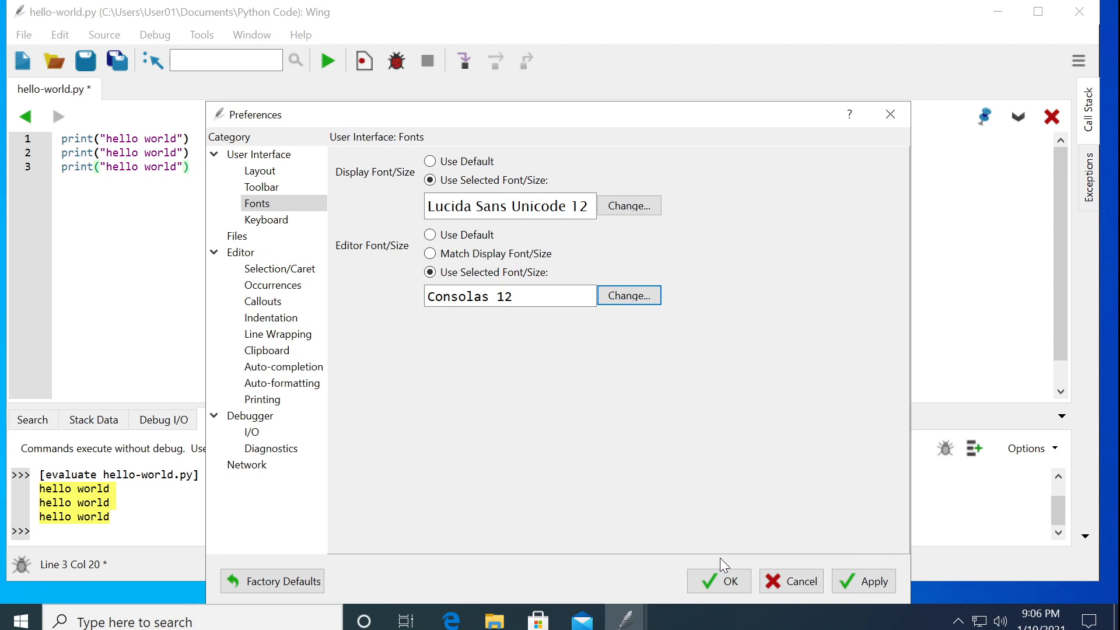
{"action": "left_click", "coordinate": [863, 581]}
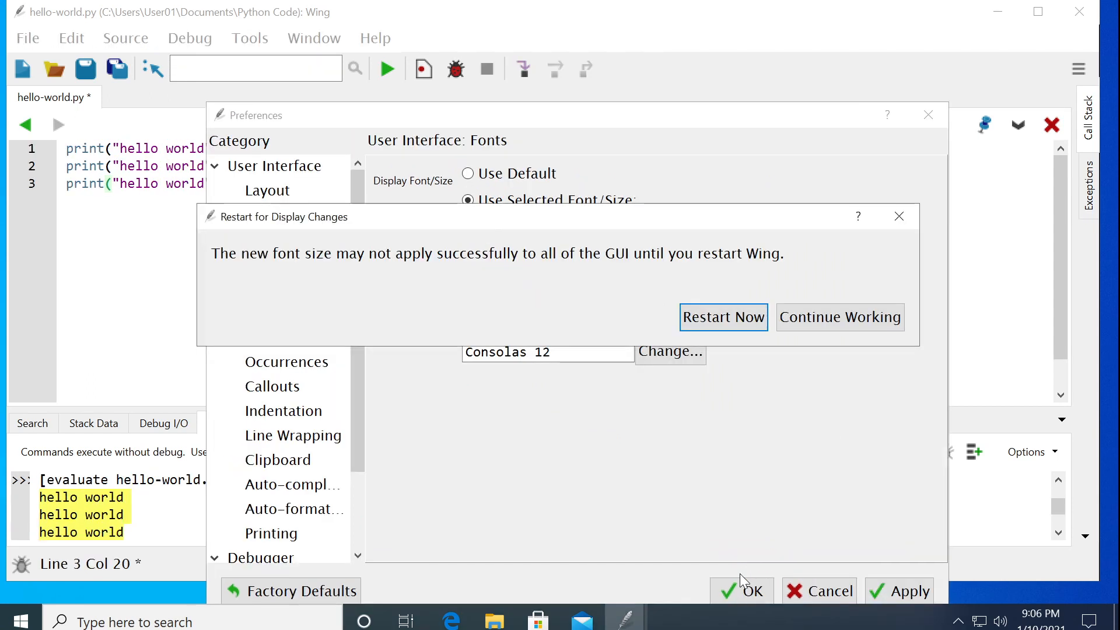
{"action": "left_click", "coordinate": [808, 320]}
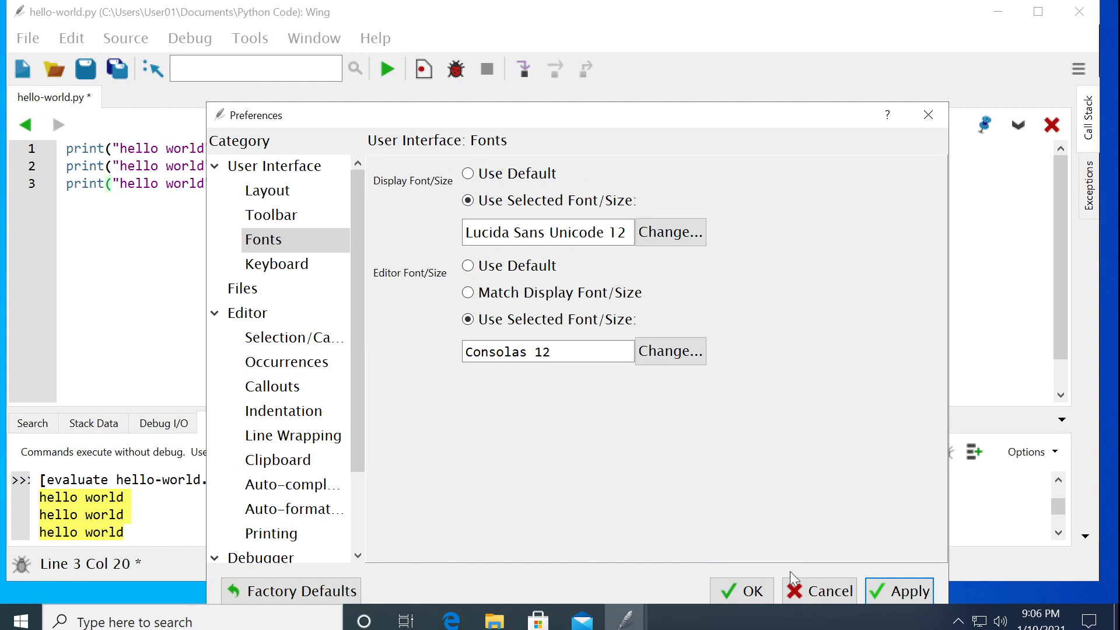
{"action": "left_click", "coordinate": [743, 591]}
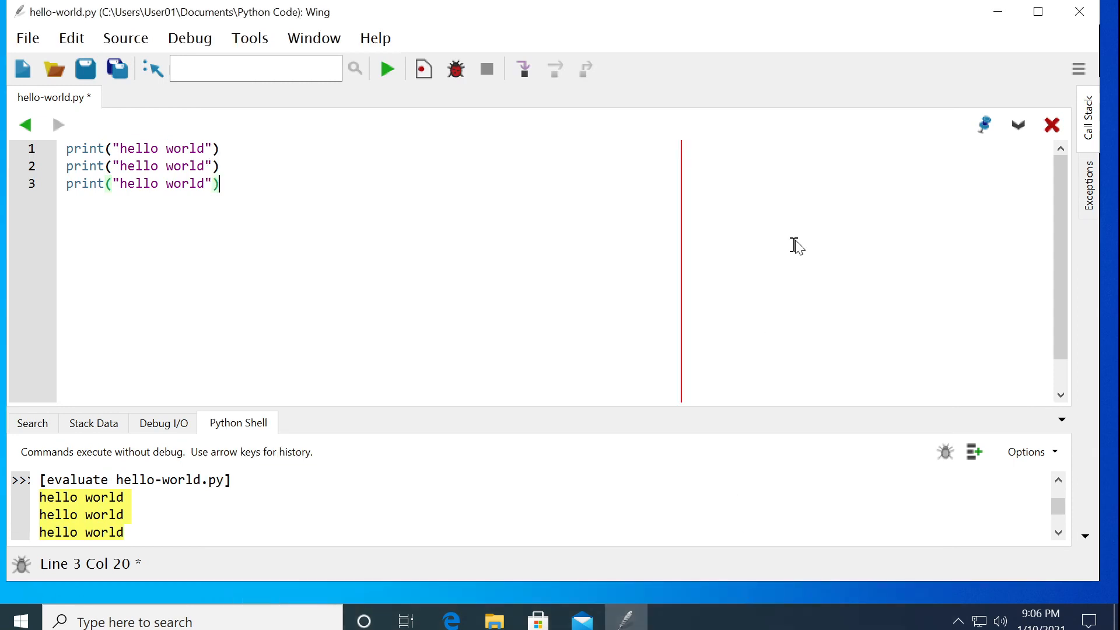
Maximize the IDE window and add an empty fourth line to the hello-world script.
{"action": "left_click", "coordinate": [1037, 17]}
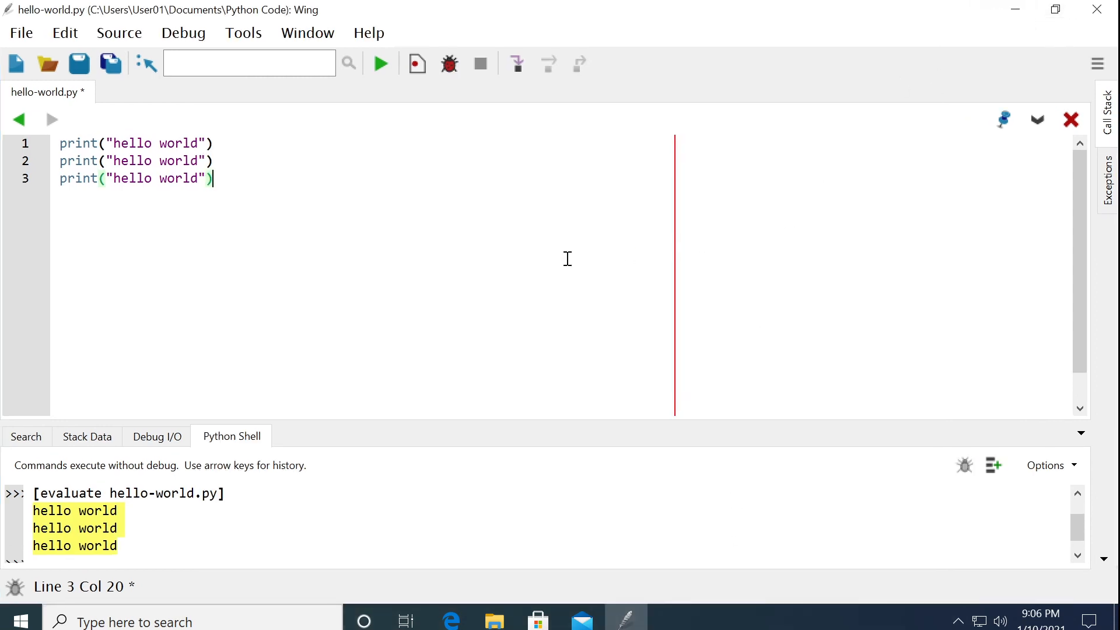
{"action": "key", "text": "Return"}
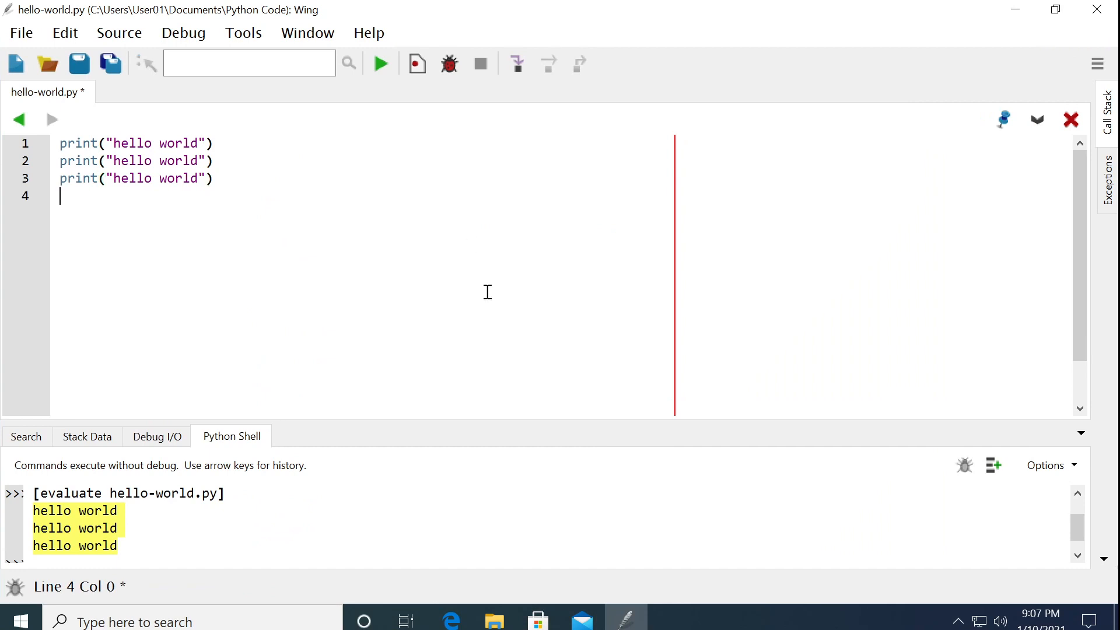
Enlarge the Python Shell pane to fit its whole output, and highlight the three print lines and their output lines.
{"action": "left_click_drag", "start_coordinate": [454, 420], "coordinate": [474, 295]}
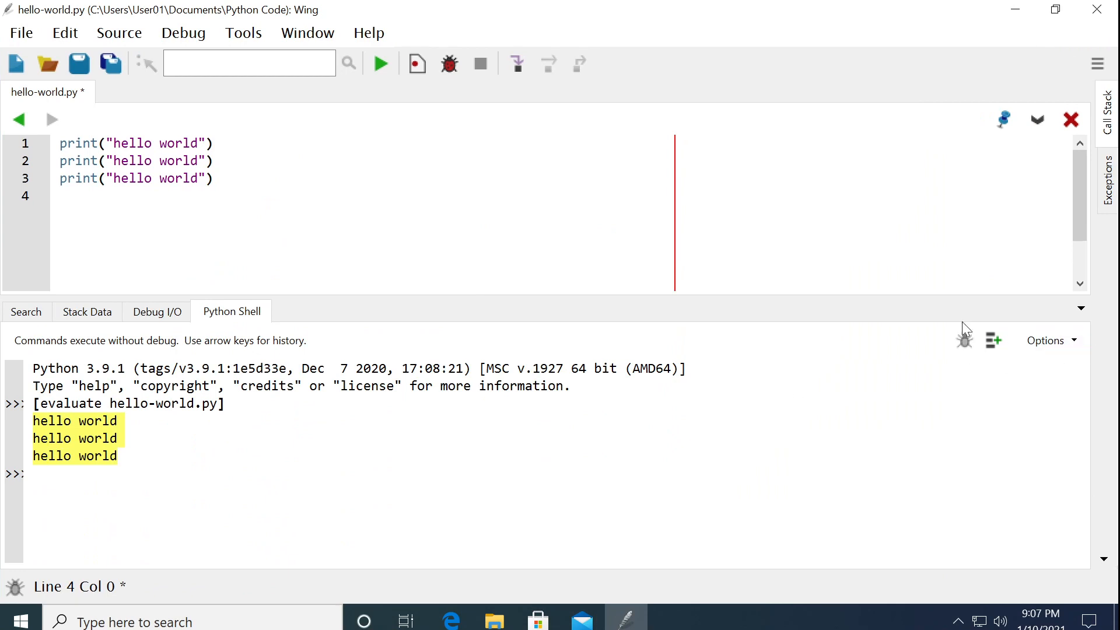
{"action": "left_click_drag", "start_coordinate": [909, 298], "coordinate": [908, 322]}
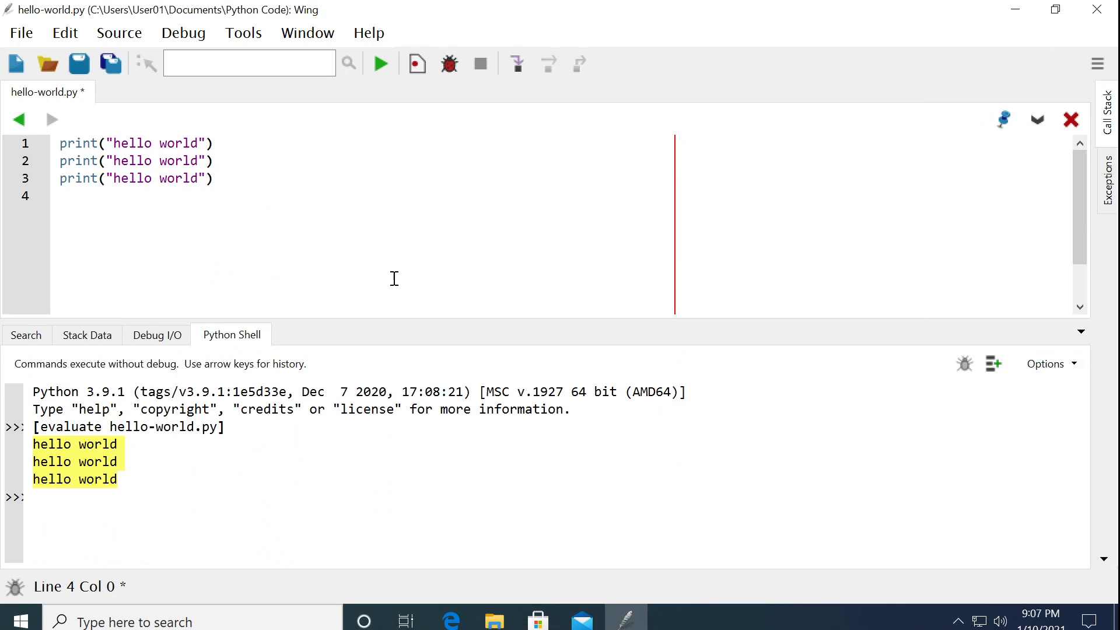
{"action": "left_click_drag", "start_coordinate": [390, 198], "coordinate": [25, 85]}
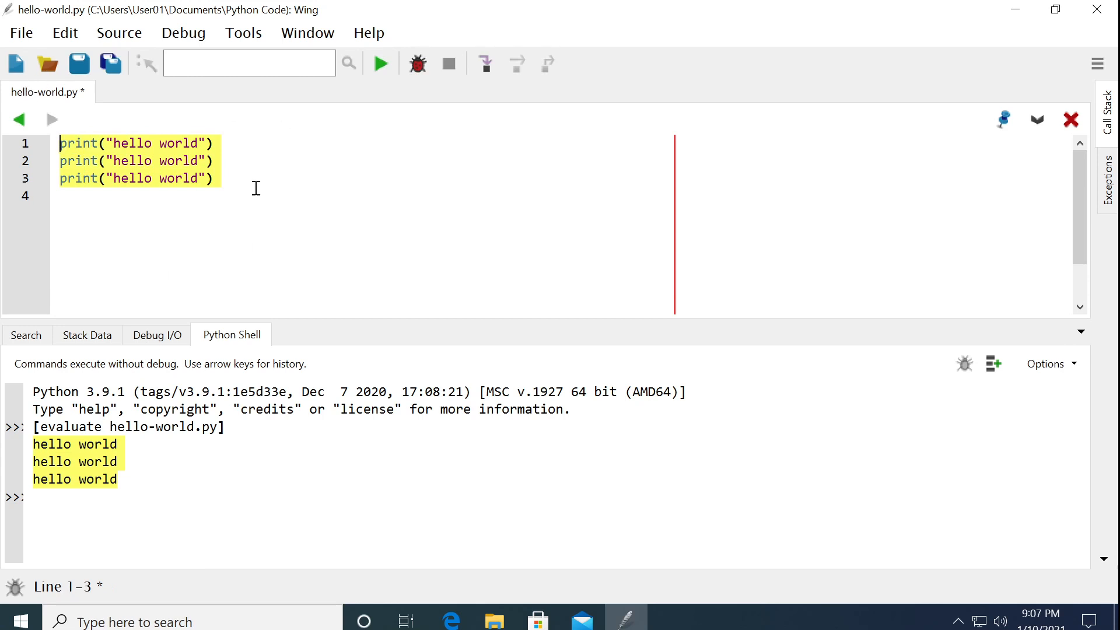
{"action": "left_click", "coordinate": [211, 501]}
{"action": "left_click_drag", "start_coordinate": [120, 478], "coordinate": [4, 436]}
Add the statement print("python is fun!") on line 4 of the script.
{"action": "left_click", "coordinate": [220, 218]}
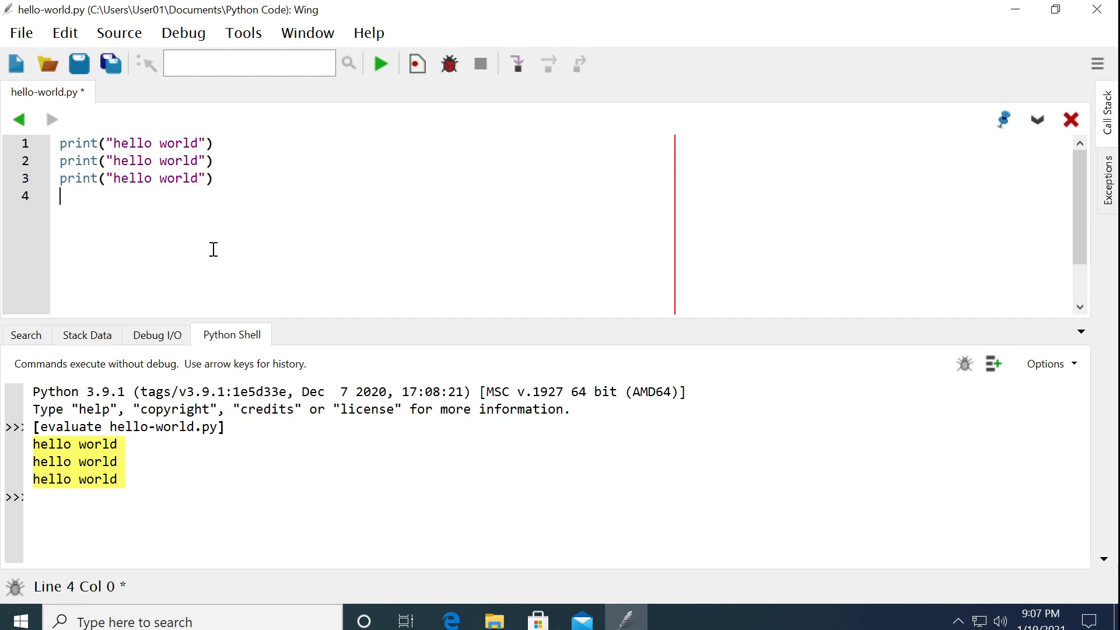
{"action": "type", "text": "print(\"python is fu"}
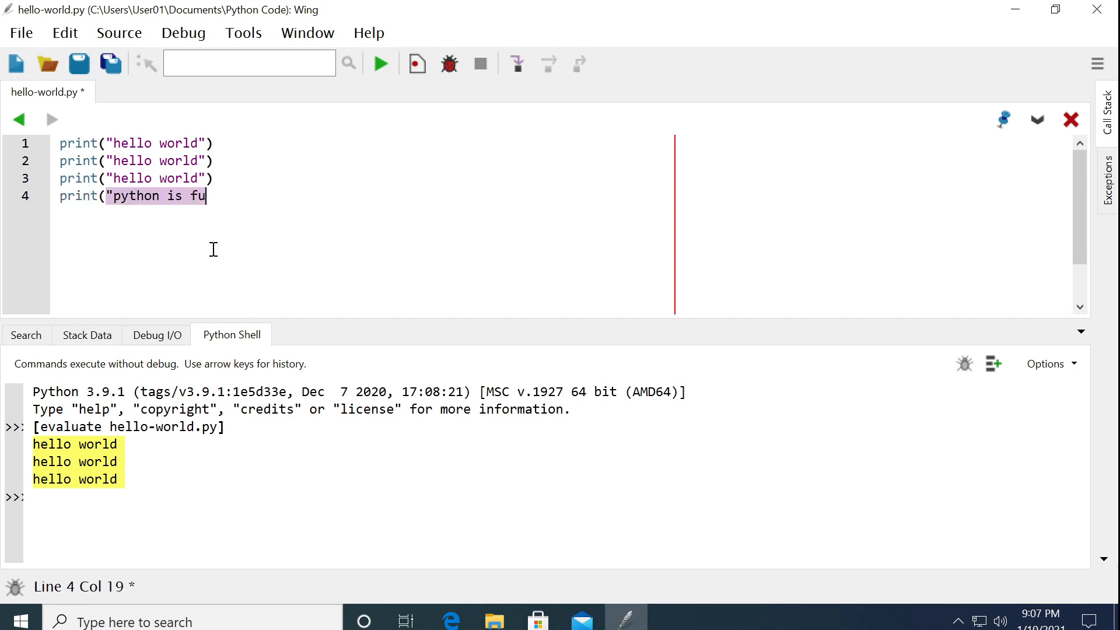
{"action": "type", "text": "n!\")"}
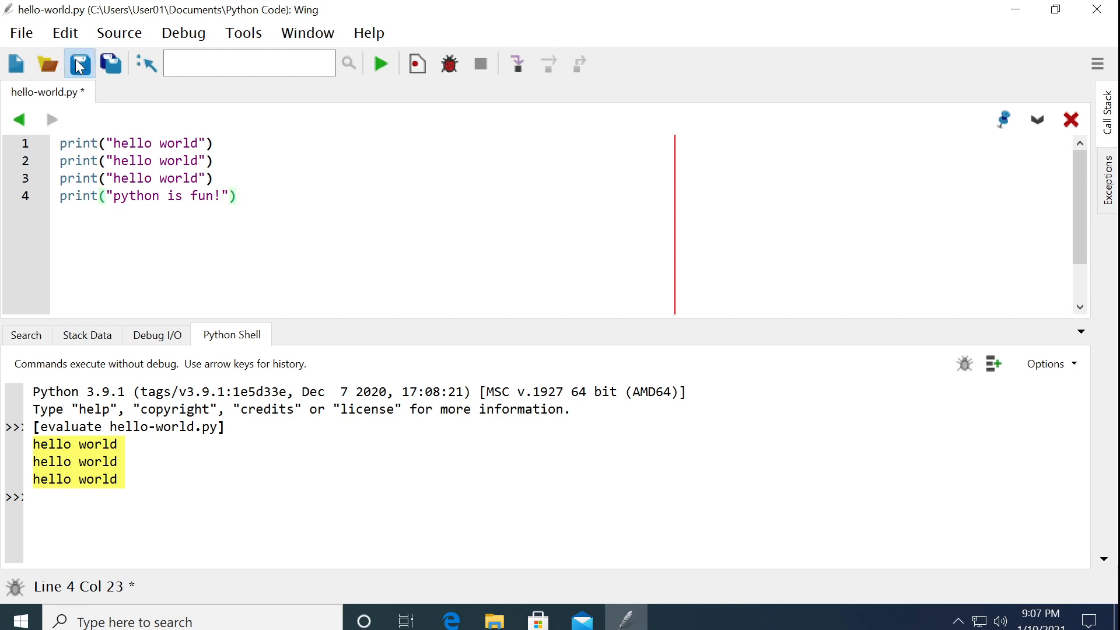
Save and run the script, and highlight the output of its fourth line in the Python Shell.
{"action": "left_click", "coordinate": [79, 65]}
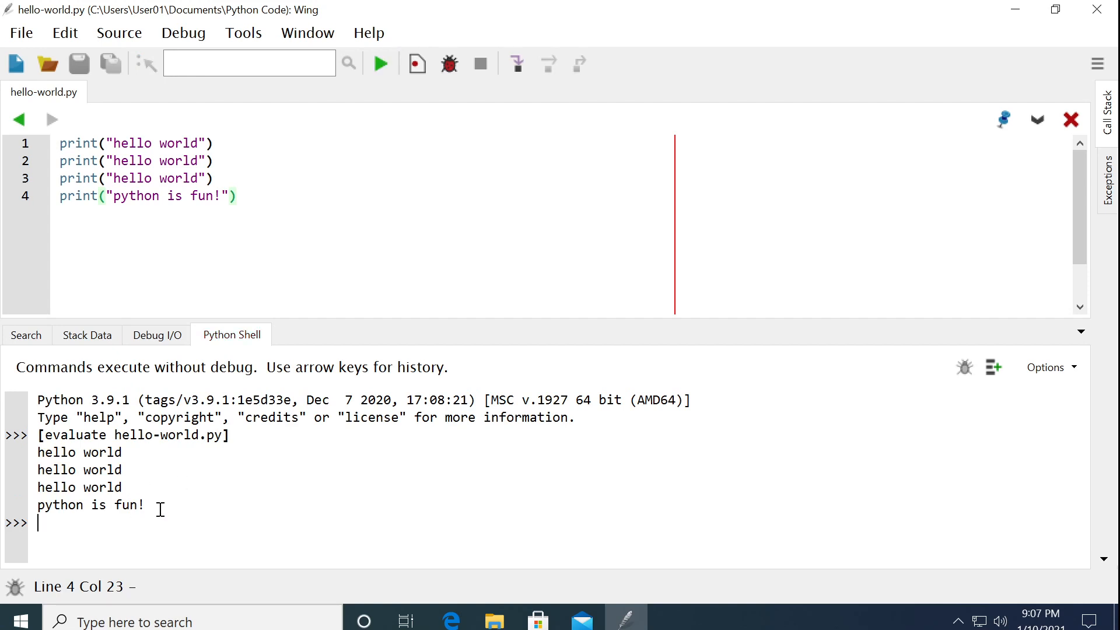
{"action": "left_click_drag", "start_coordinate": [149, 505], "coordinate": [44, 500]}
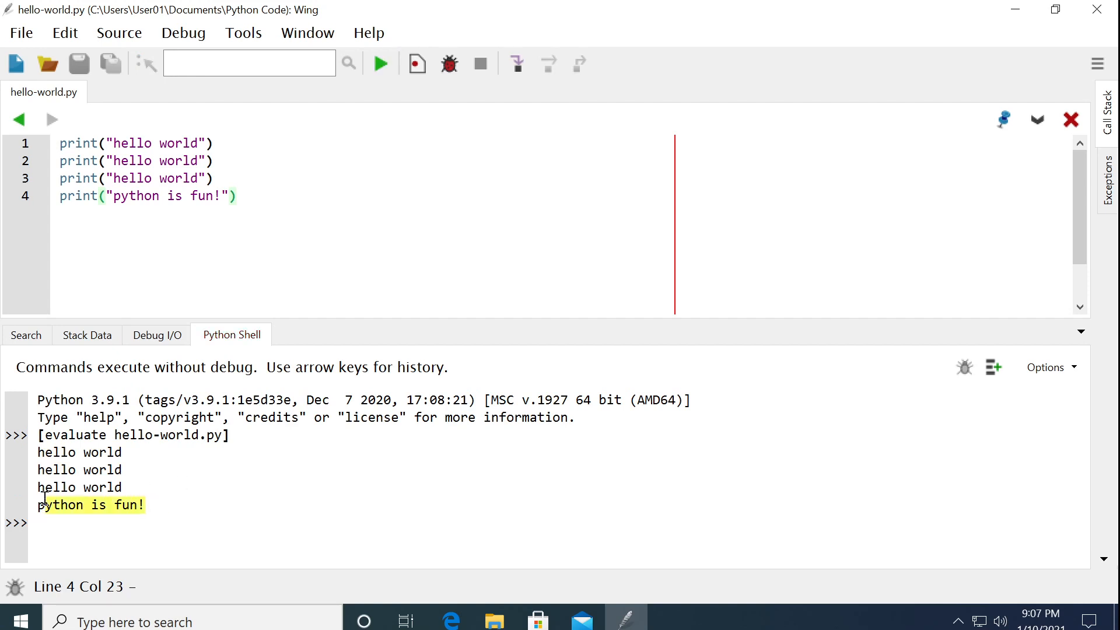
{"action": "left_click", "coordinate": [304, 226]}
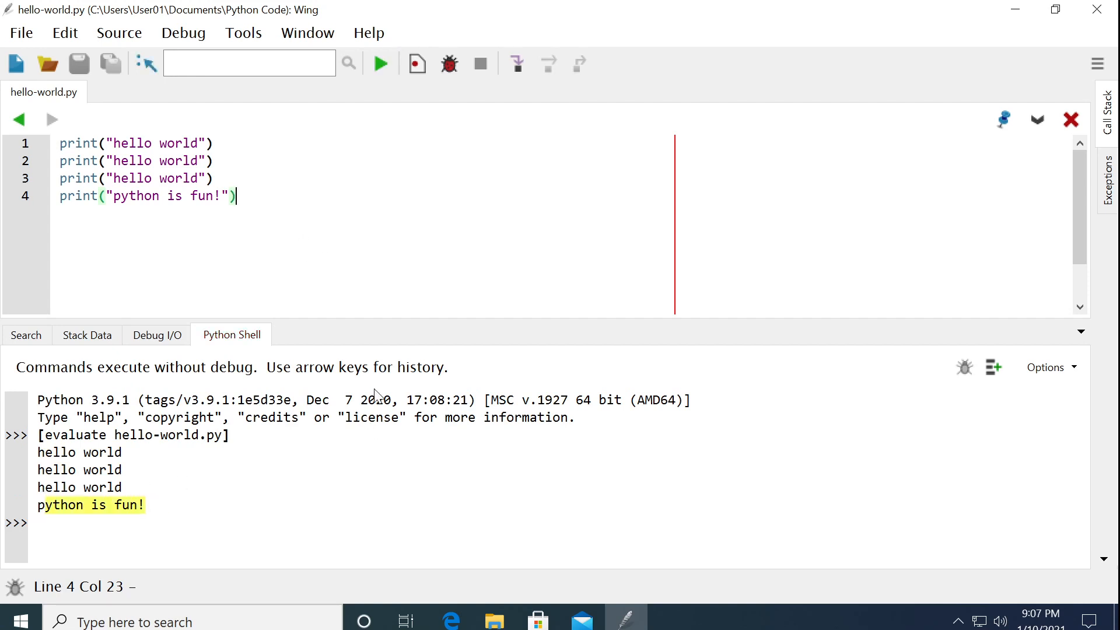